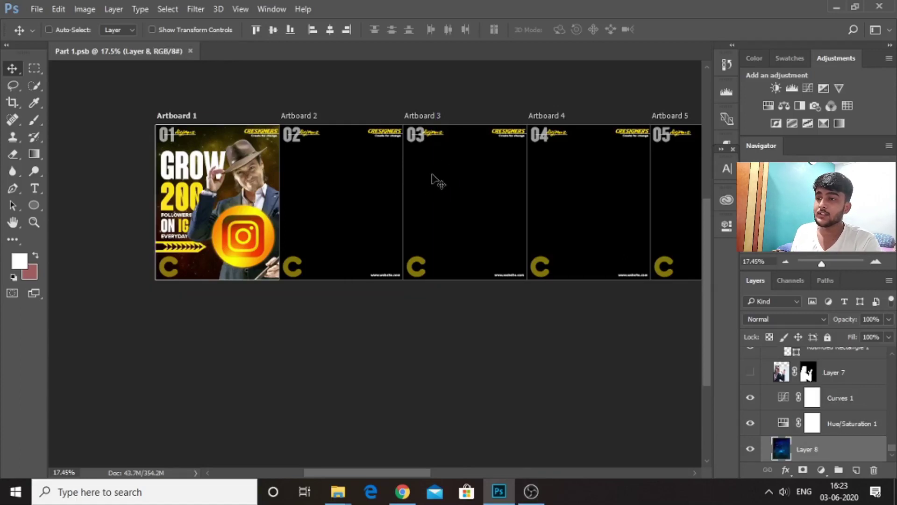
Merge Layer 8, Hue/Saturation 1 and Curves 1 into one nebula background layer
{"action": "scroll", "coordinate": [462, 201], "scroll_direction": "up", "scroll_amount": 3}
{"action": "scroll", "coordinate": [177, 224], "scroll_direction": "down", "scroll_amount": 6}
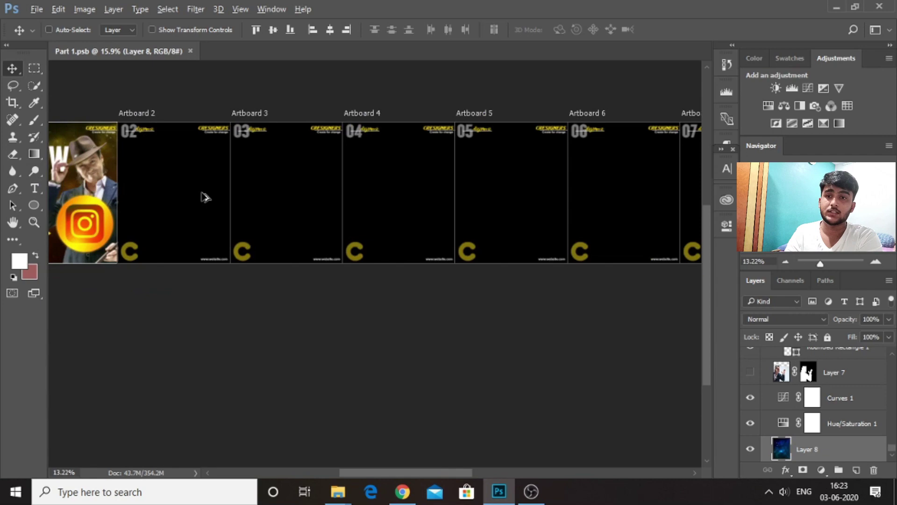
{"action": "scroll", "coordinate": [90, 185], "scroll_direction": "up", "scroll_amount": 3}
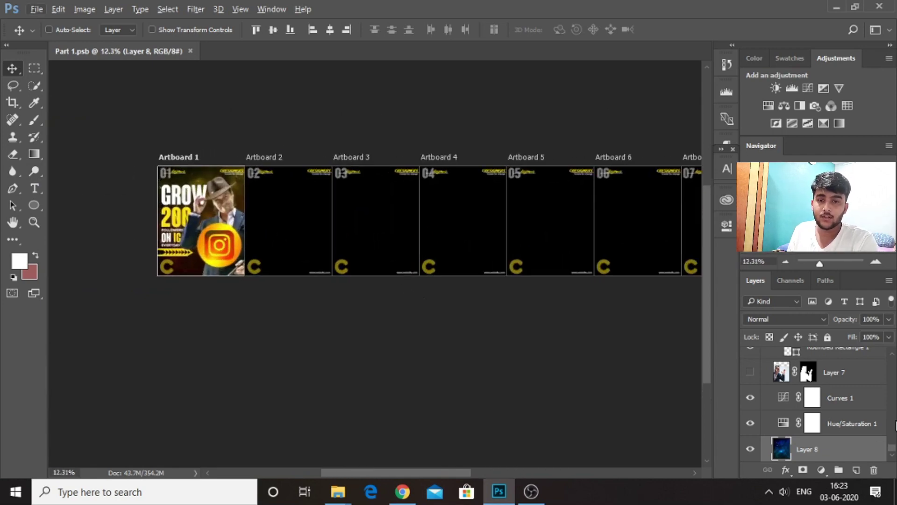
{"action": "left_click", "coordinate": [854, 398]}
{"action": "left_click", "coordinate": [850, 427], "text": "shift"}
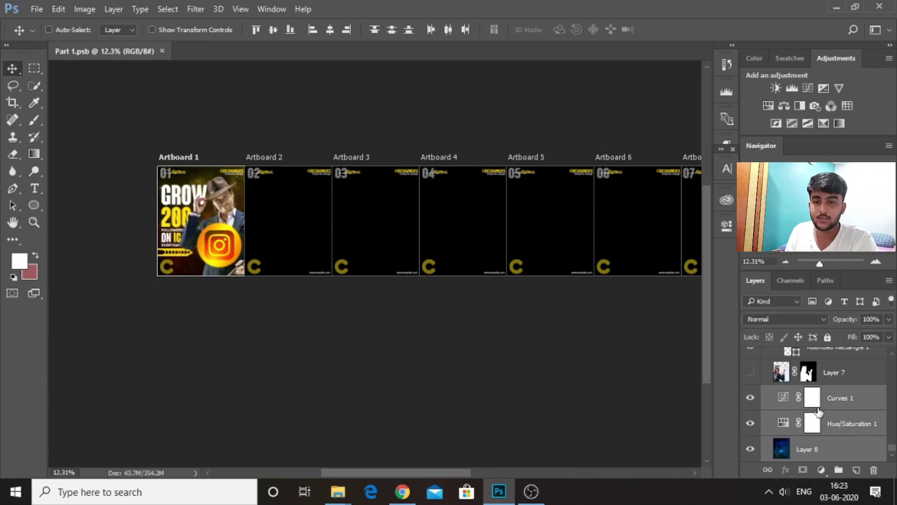
{"action": "right_click", "coordinate": [847, 437]}
{"action": "left_click", "coordinate": [671, 398]}
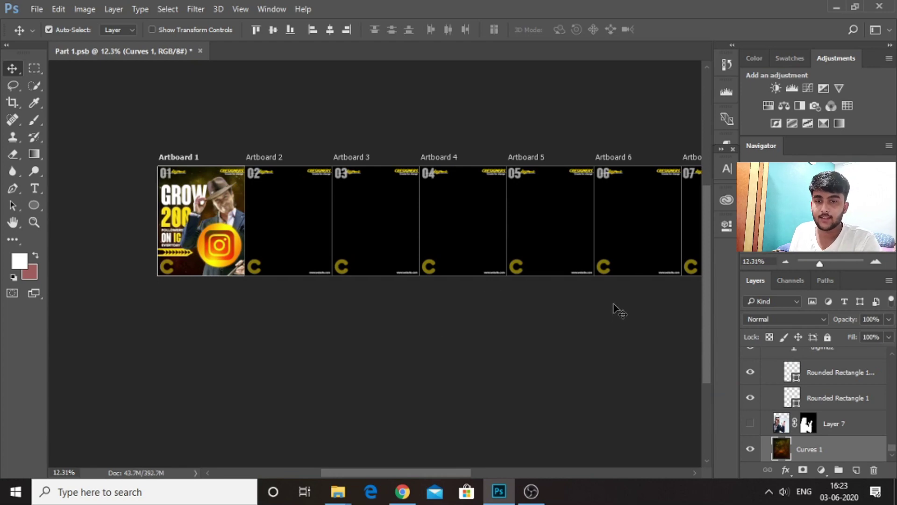
Copy the merged nebula background into each artboard from slide 02 through slide 09
{"action": "key", "text": "ctrl+j"}
{"action": "left_click_drag", "start_coordinate": [862, 442], "coordinate": [844, 308]}
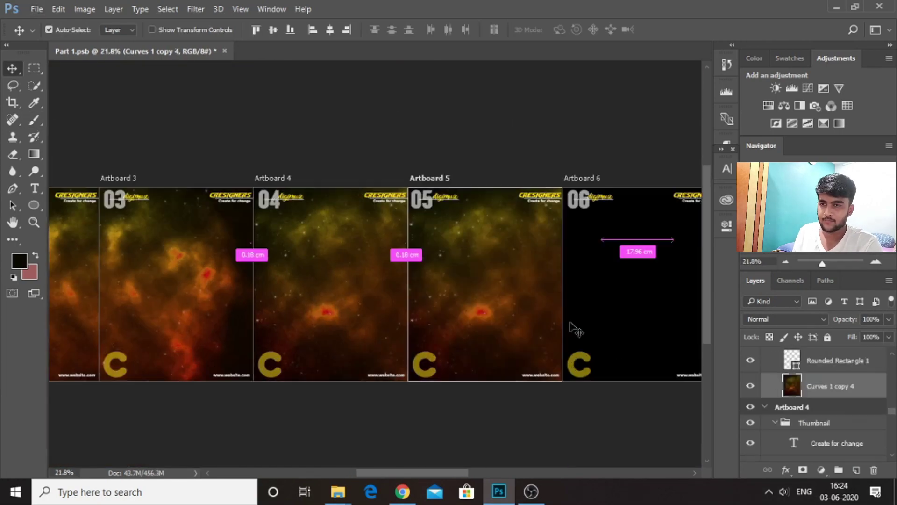
{"action": "left_click_drag", "start_coordinate": [575, 326], "coordinate": [465, 321]}
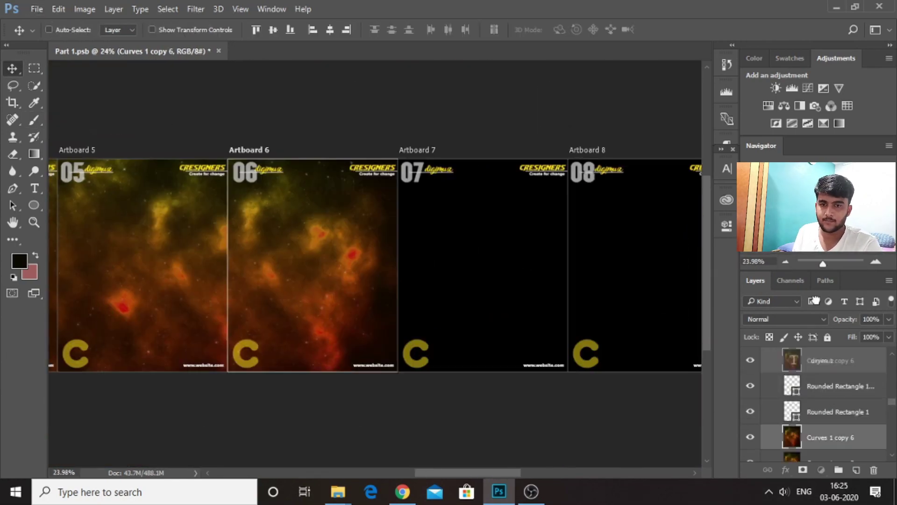
{"action": "left_click_drag", "start_coordinate": [825, 437], "coordinate": [825, 411]}
{"action": "left_click_drag", "start_coordinate": [825, 411], "coordinate": [825, 411]}
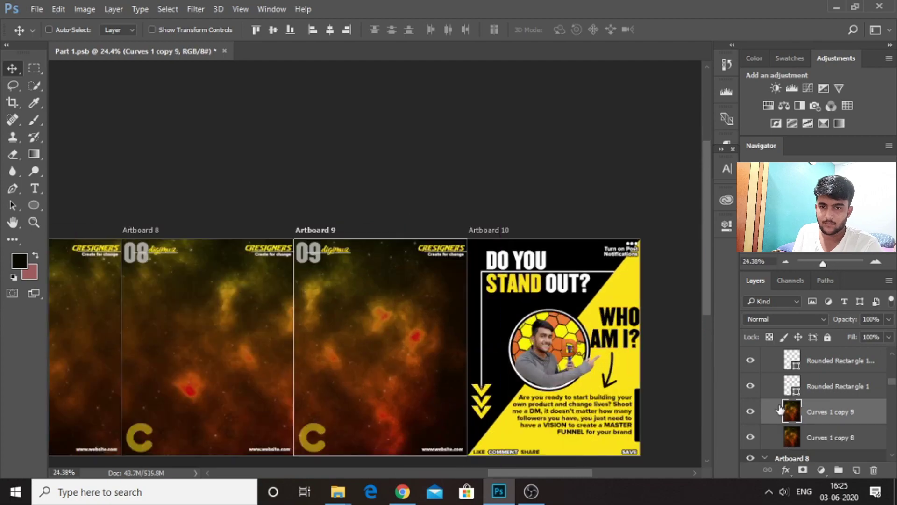
{"action": "scroll", "coordinate": [270, 381], "scroll_direction": "down", "scroll_amount": 3}
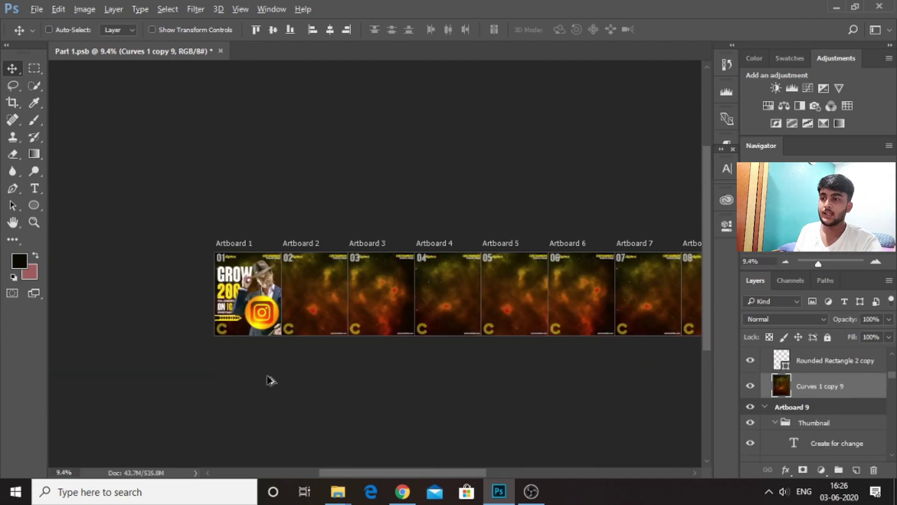
{"action": "scroll", "coordinate": [311, 361], "scroll_direction": "up", "scroll_amount": 4}
{"action": "scroll", "coordinate": [344, 350], "scroll_direction": "up", "scroll_amount": 1}
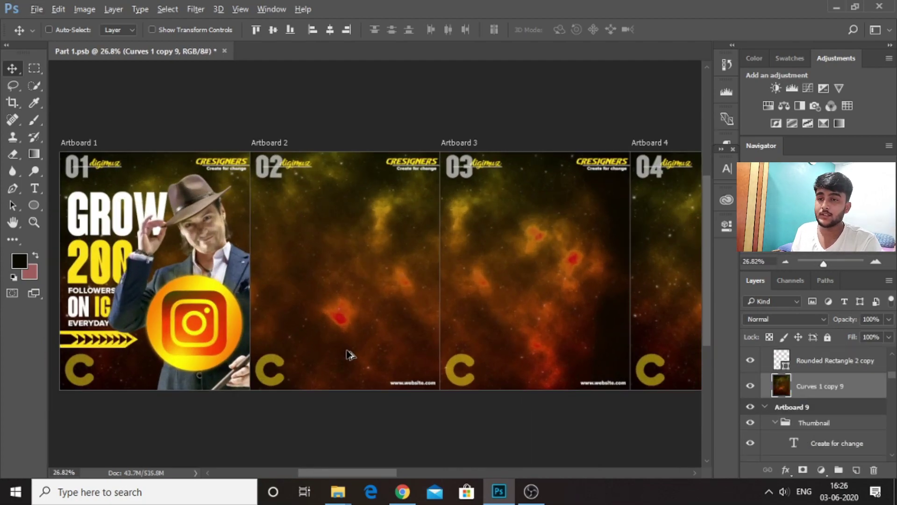
{"action": "scroll", "coordinate": [349, 354], "scroll_direction": "down", "scroll_amount": 1}
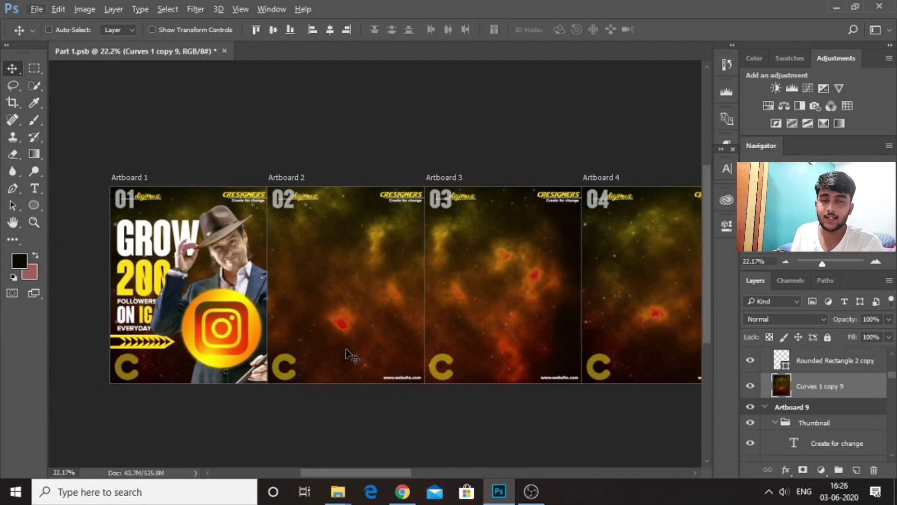
{"action": "scroll", "coordinate": [401, 356], "scroll_direction": "down", "scroll_amount": 3}
{"action": "scroll", "coordinate": [567, 333], "scroll_direction": "down", "scroll_amount": 6}
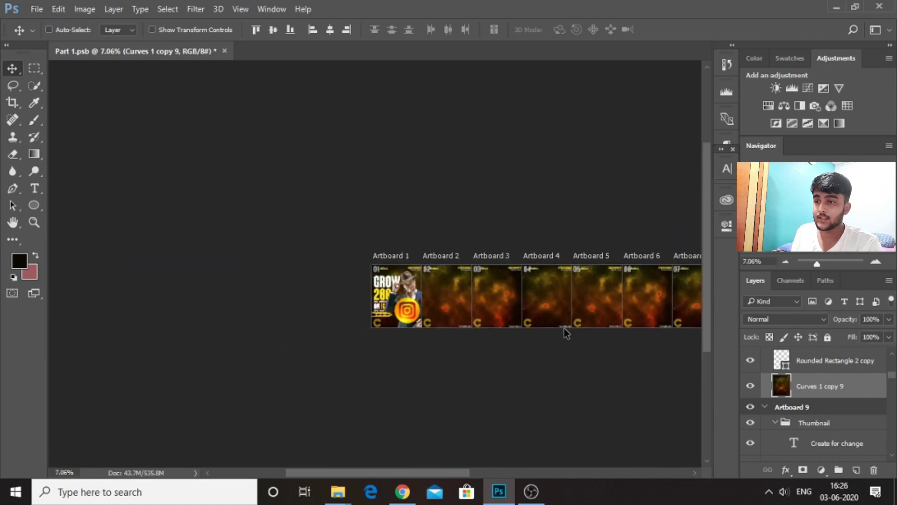
{"action": "scroll", "coordinate": [622, 317], "scroll_direction": "up", "scroll_amount": 6}
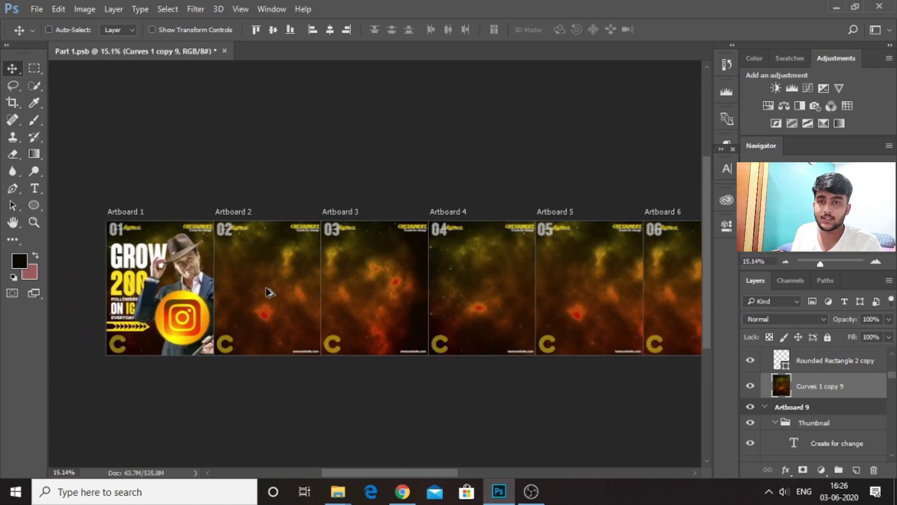
Add a Curves adjustment above slide 02's nebula with the white point lowered to darken it
{"action": "left_click", "coordinate": [301, 301], "text": "ctrl"}
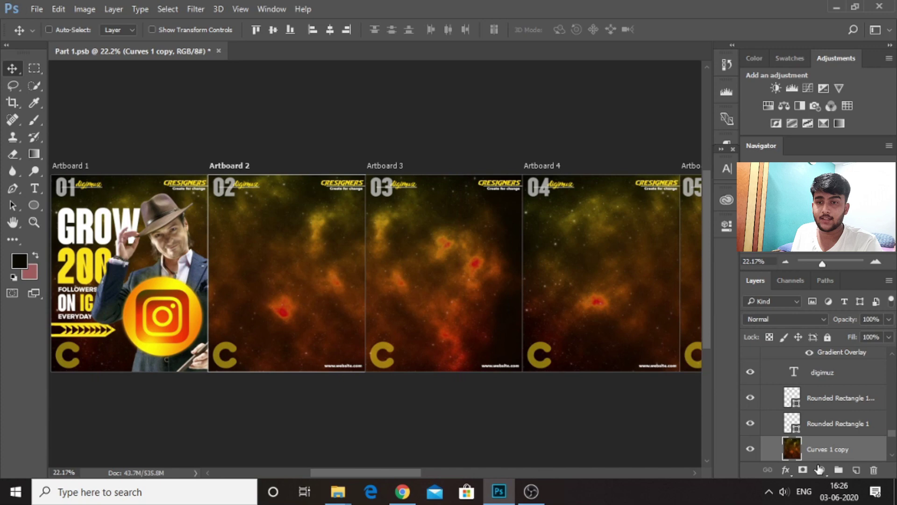
{"action": "left_click", "coordinate": [821, 470]}
{"action": "left_click", "coordinate": [796, 261]}
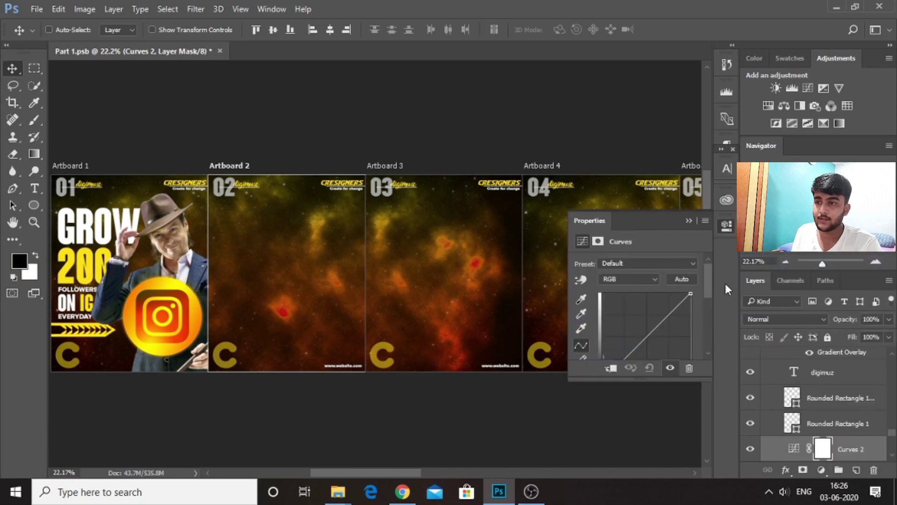
{"action": "left_click_drag", "start_coordinate": [690, 293], "coordinate": [696, 311]}
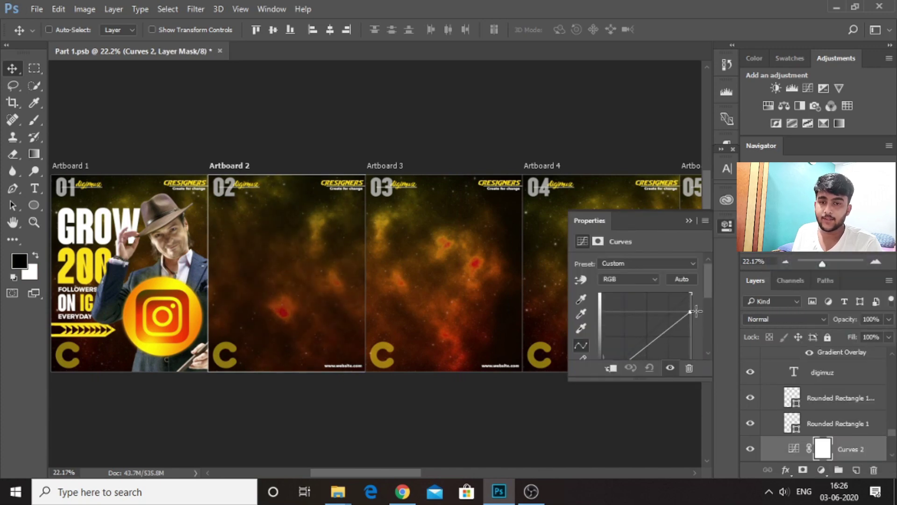
{"action": "left_click", "coordinate": [727, 227]}
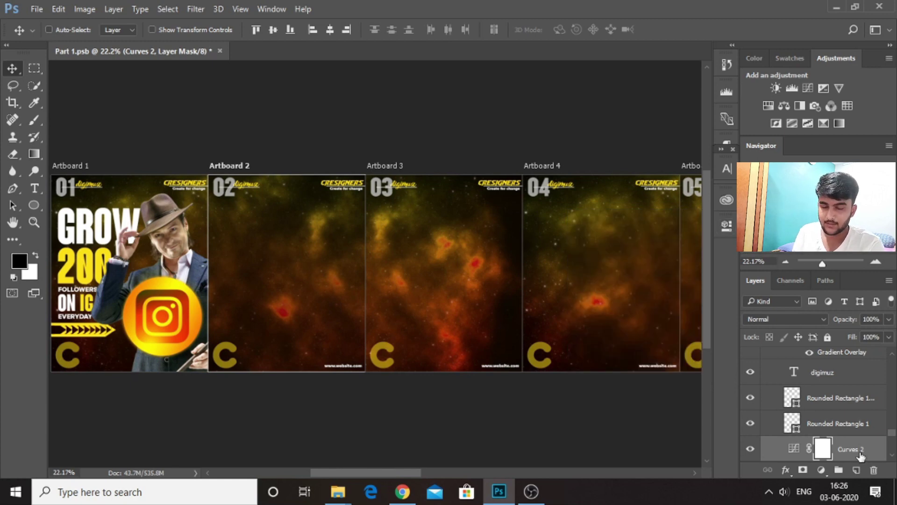
Copy the darkening Curves layer onto the other artboards' backgrounds
{"action": "left_click_drag", "start_coordinate": [862, 456], "coordinate": [840, 386]}
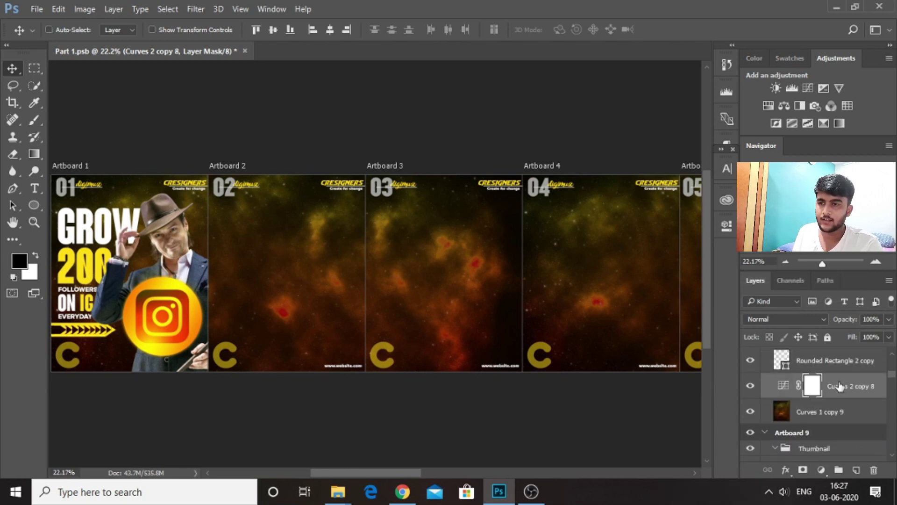
{"action": "scroll", "coordinate": [463, 348], "scroll_direction": "down", "scroll_amount": 4}
{"action": "scroll", "coordinate": [380, 341], "scroll_direction": "up", "scroll_amount": 3}
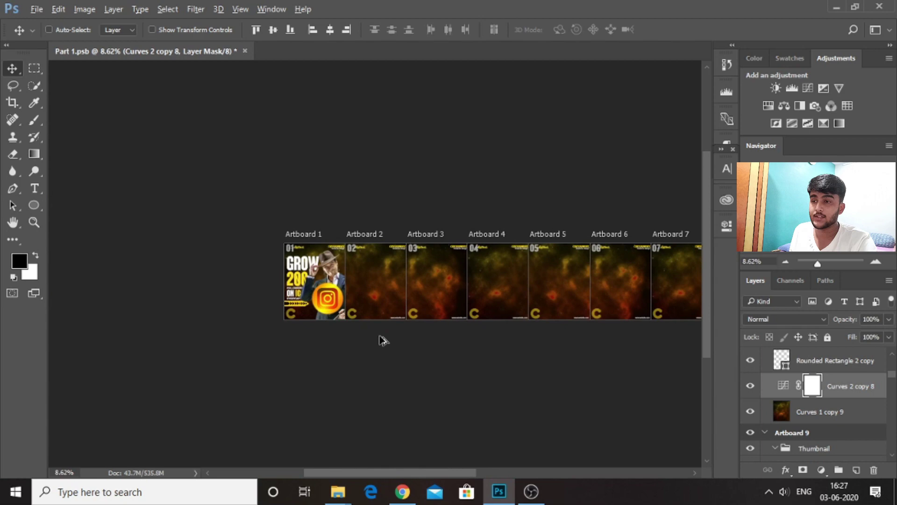
{"action": "scroll", "coordinate": [275, 264], "scroll_direction": "up", "scroll_amount": 1}
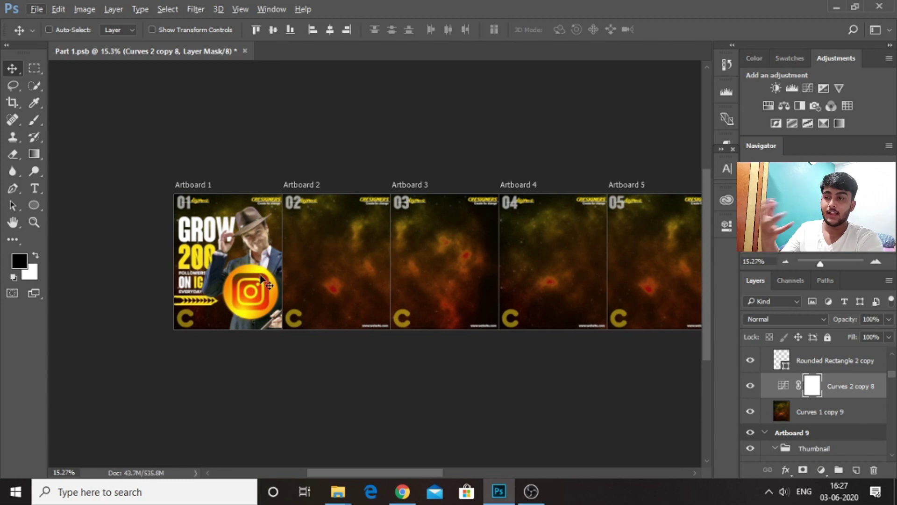
{"action": "scroll", "coordinate": [274, 269], "scroll_direction": "up", "scroll_amount": 5}
{"action": "scroll", "coordinate": [273, 299], "scroll_direction": "up", "scroll_amount": 2}
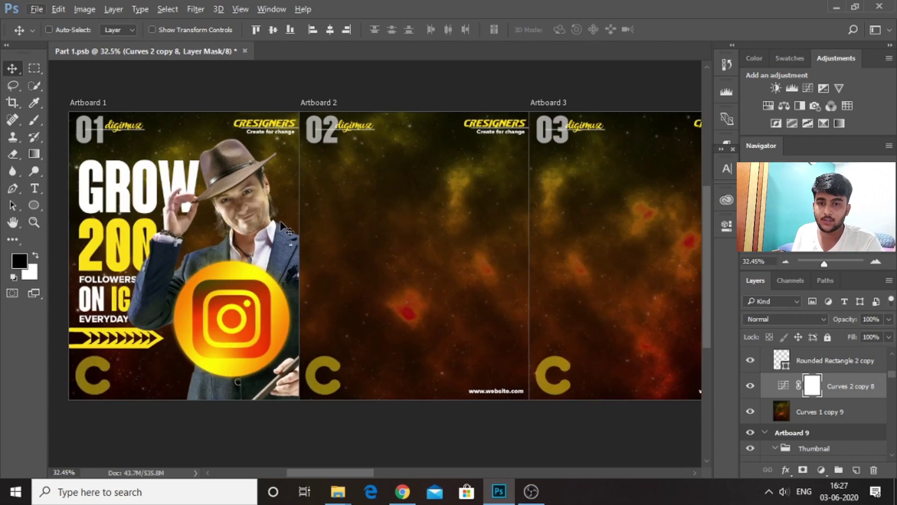
Duplicate the man-with-cane photo layers from slide 01 and shift the copy into place
{"action": "left_click", "coordinate": [248, 192]}
{"action": "left_click", "coordinate": [253, 213], "text": "shift"}
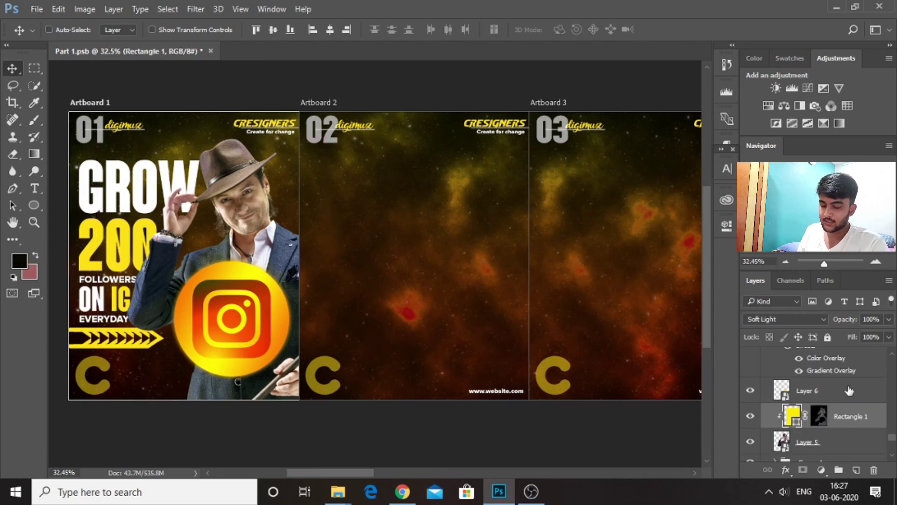
{"action": "scroll", "coordinate": [816, 421], "scroll_direction": "down", "scroll_amount": 1}
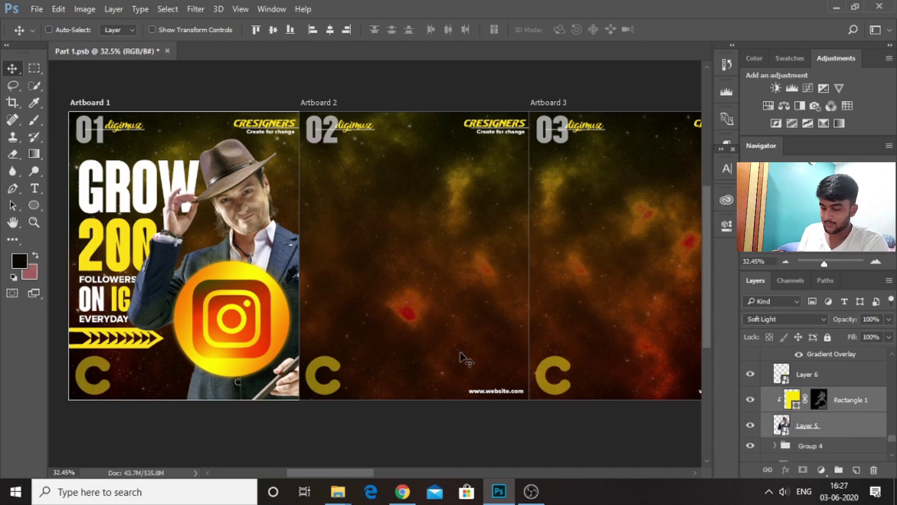
{"action": "key", "text": "ctrl"}
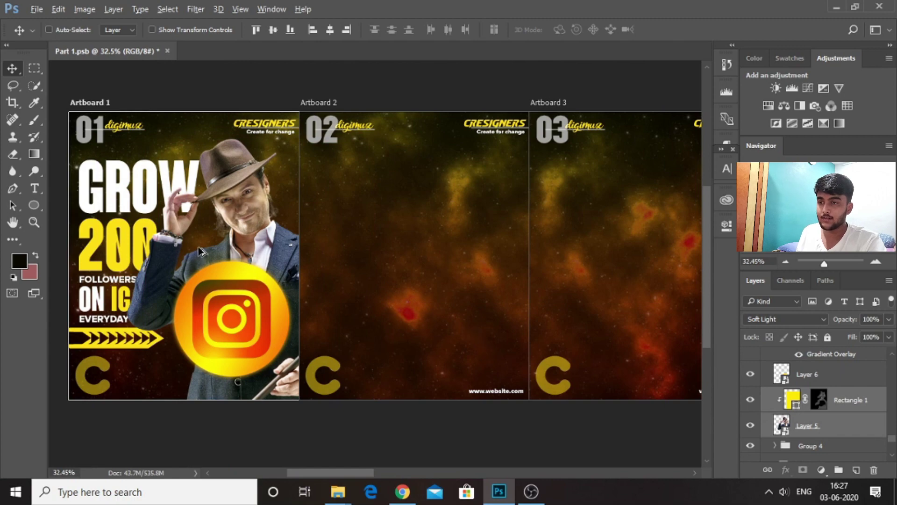
{"action": "left_click_drag", "start_coordinate": [200, 251], "coordinate": [394, 251]}
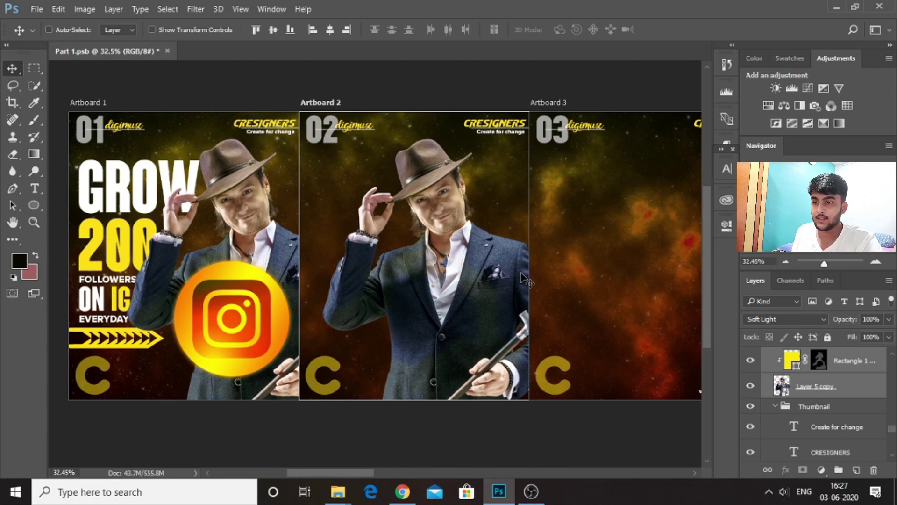
{"action": "left_click_drag", "start_coordinate": [455, 258], "coordinate": [281, 271]}
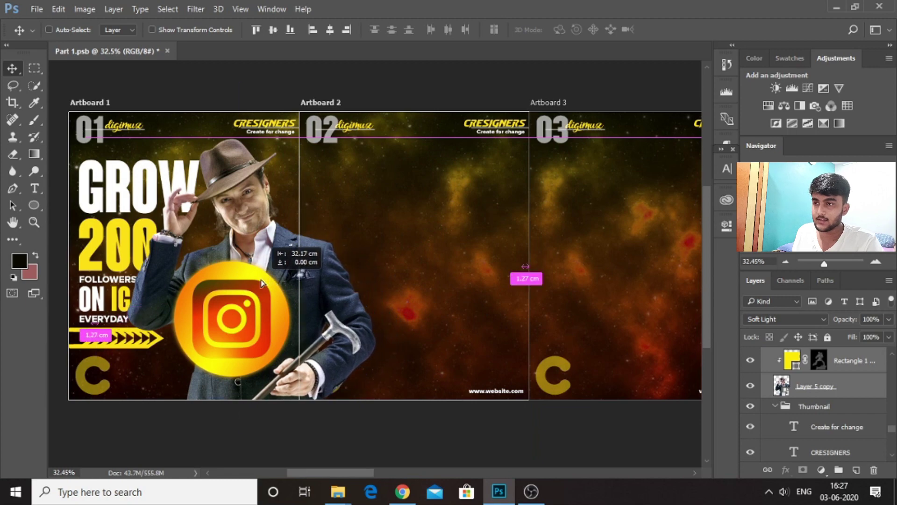
Nudge the man photo a fraction of a centimetre into its final position
{"action": "scroll", "coordinate": [303, 252], "scroll_direction": "up", "scroll_amount": 5}
{"action": "scroll", "coordinate": [267, 234], "scroll_direction": "up", "scroll_amount": 6}
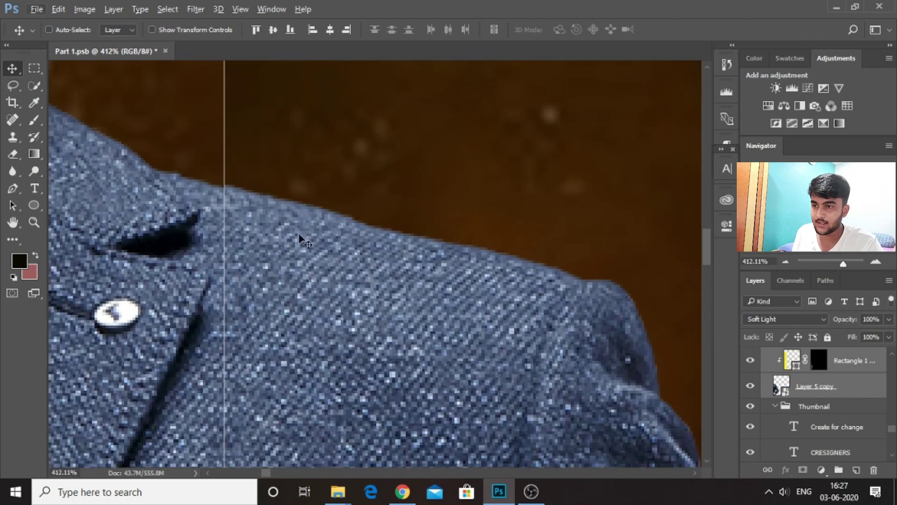
{"action": "scroll", "coordinate": [312, 254], "scroll_direction": "down", "scroll_amount": 10}
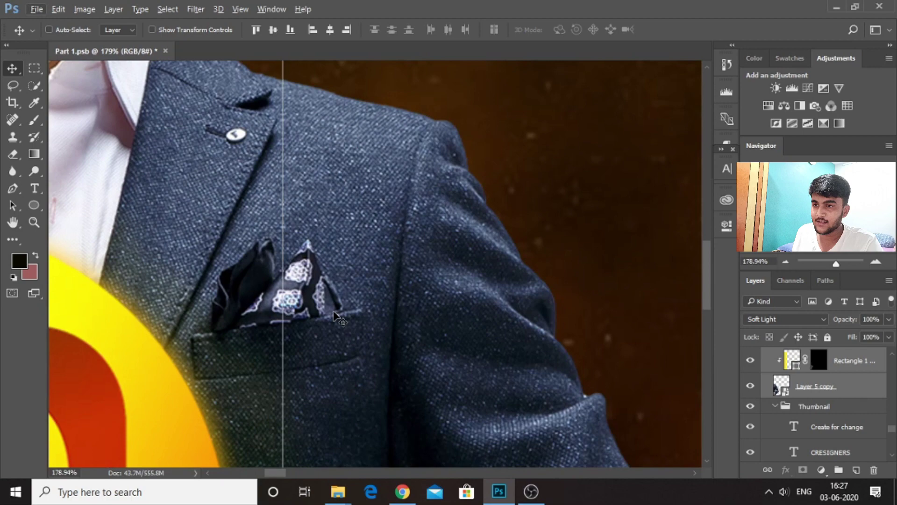
{"action": "scroll", "coordinate": [375, 444], "scroll_direction": "down", "scroll_amount": 2}
{"action": "scroll", "coordinate": [316, 376], "scroll_direction": "up", "scroll_amount": 6}
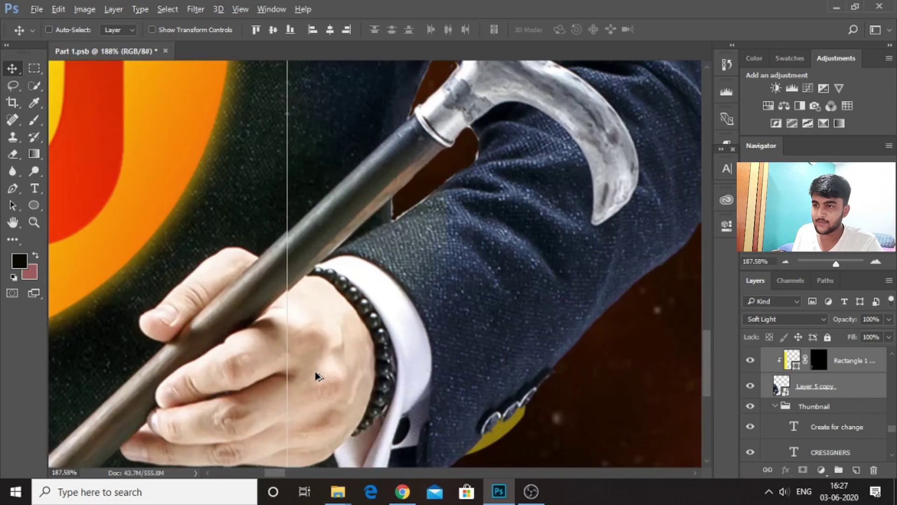
{"action": "mouse_move", "coordinate": [373, 317]}
{"action": "left_mouse_down"}
{"action": "mouse_move", "coordinate": [381, 374]}
{"action": "mouse_move", "coordinate": [375, 317]}
{"action": "left_mouse_up"}
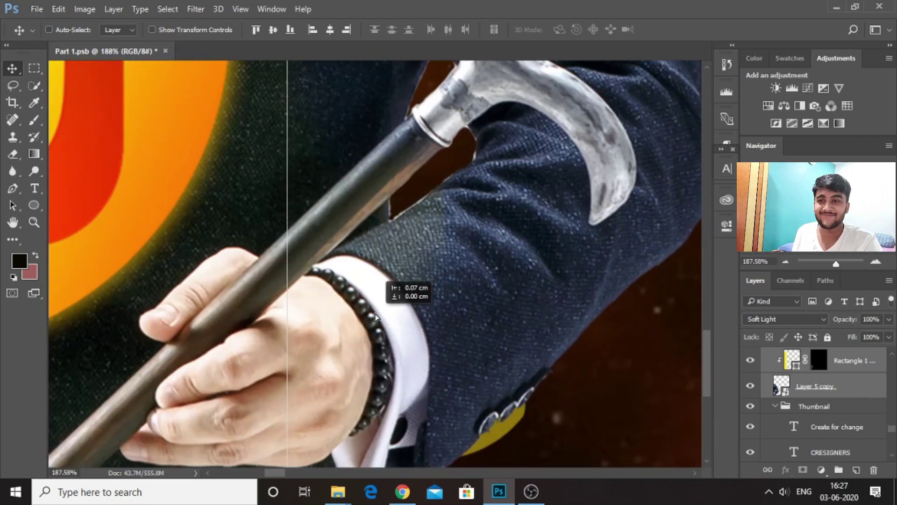
{"action": "scroll", "coordinate": [374, 317], "scroll_direction": "up", "scroll_amount": 2}
{"action": "scroll", "coordinate": [296, 214], "scroll_direction": "down", "scroll_amount": 8}
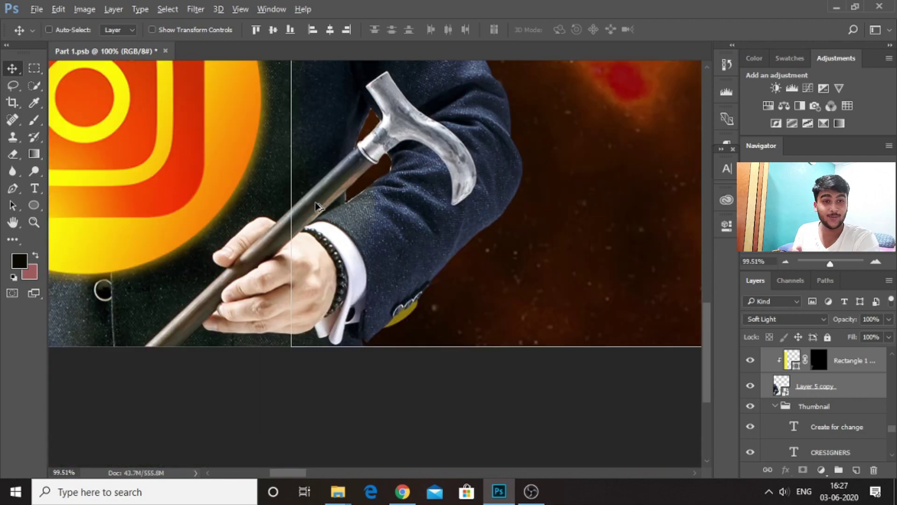
{"action": "scroll", "coordinate": [360, 212], "scroll_direction": "up", "scroll_amount": 2}
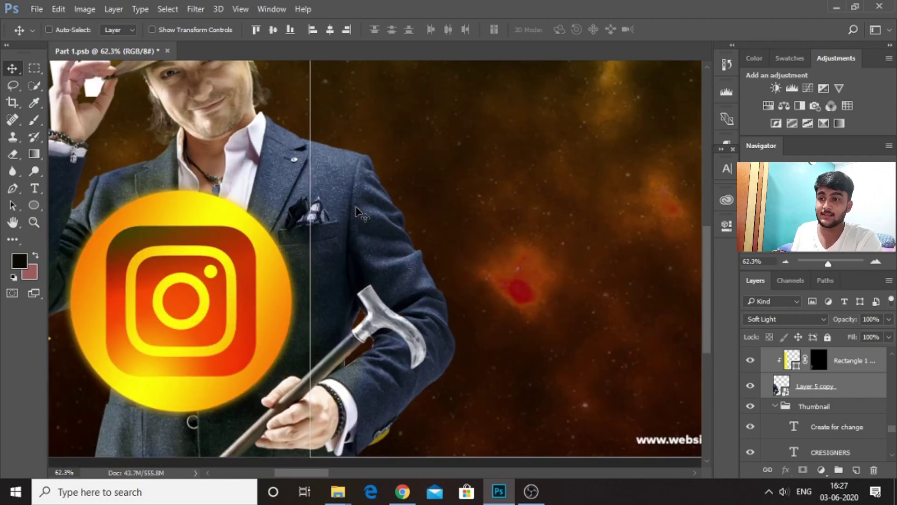
{"action": "scroll", "coordinate": [360, 236], "scroll_direction": "down", "scroll_amount": 3}
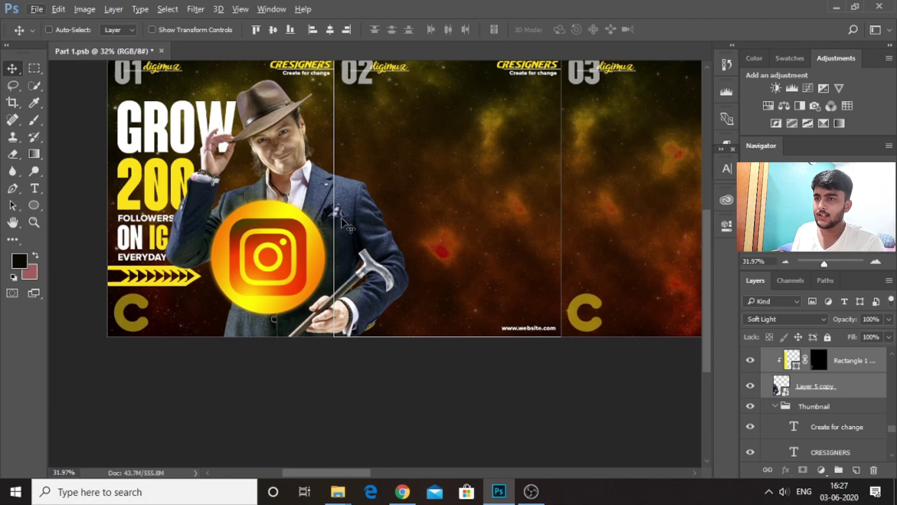
{"action": "scroll", "coordinate": [345, 223], "scroll_direction": "down", "scroll_amount": 3}
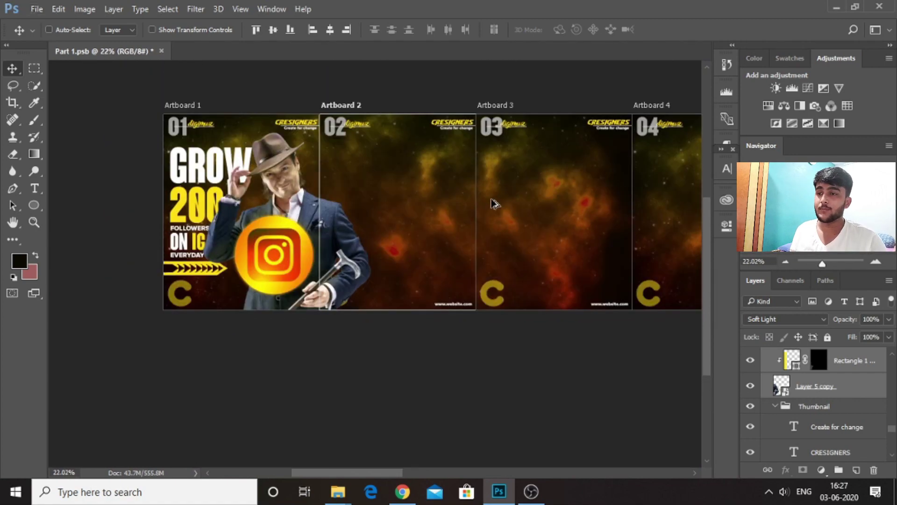
{"action": "scroll", "coordinate": [494, 203], "scroll_direction": "up", "scroll_amount": 1}
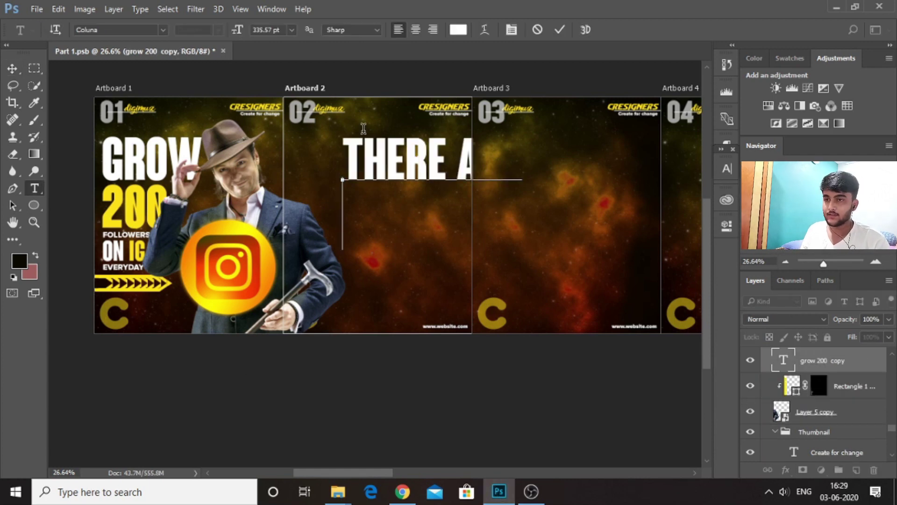
Type the '3 ways to get 200 followers daily on IG' headline, right-aligned, on slide 02
{"action": "type", "text": "3 ways of getting 200 followers daily on ig"}
{"action": "key", "text": "ctrl+Return"}
{"action": "key", "text": "v"}
{"action": "left_click_drag", "start_coordinate": [521, 290], "coordinate": [343, 291]}
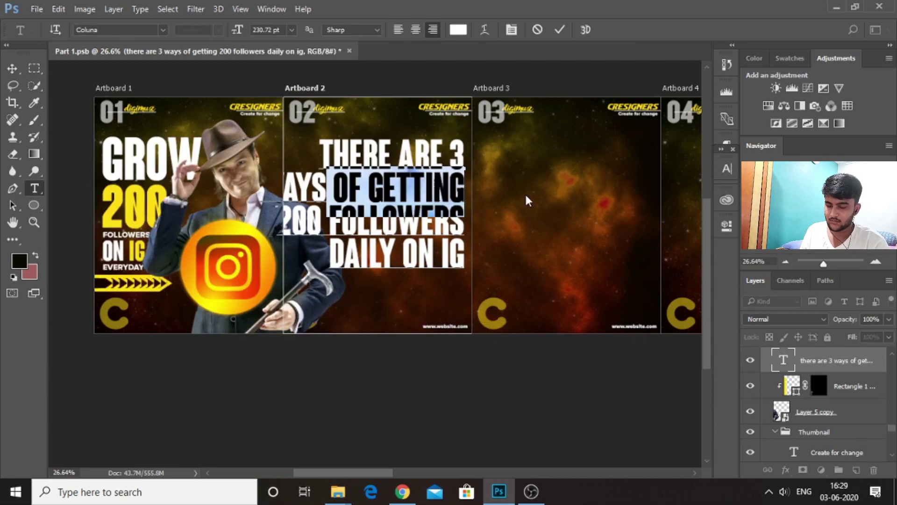
{"action": "type", "text": "to get"}
{"action": "key", "text": "Return"}
{"action": "key", "text": "Return"}
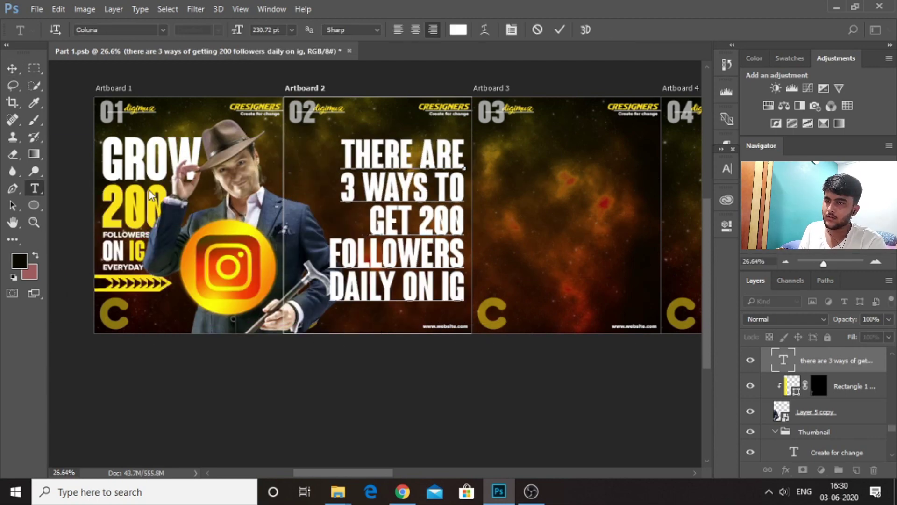
{"action": "key", "text": "ctrl+Return"}
{"action": "key", "text": "v"}
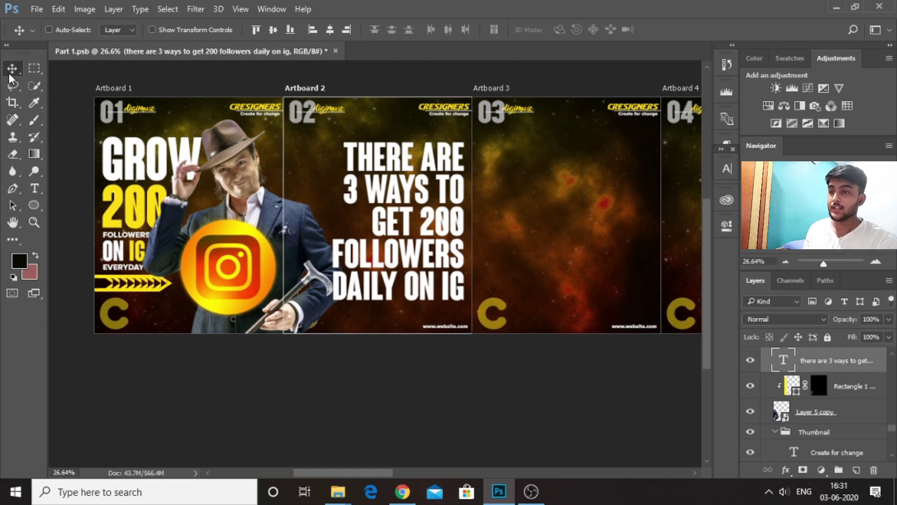
Shrink the headline slightly and move its layer below Layer 5 copy
{"action": "key", "text": "ctrl+t"}
{"action": "left_click_drag", "start_coordinate": [330, 317], "coordinate": [335, 316]}
{"action": "key", "text": "Return"}
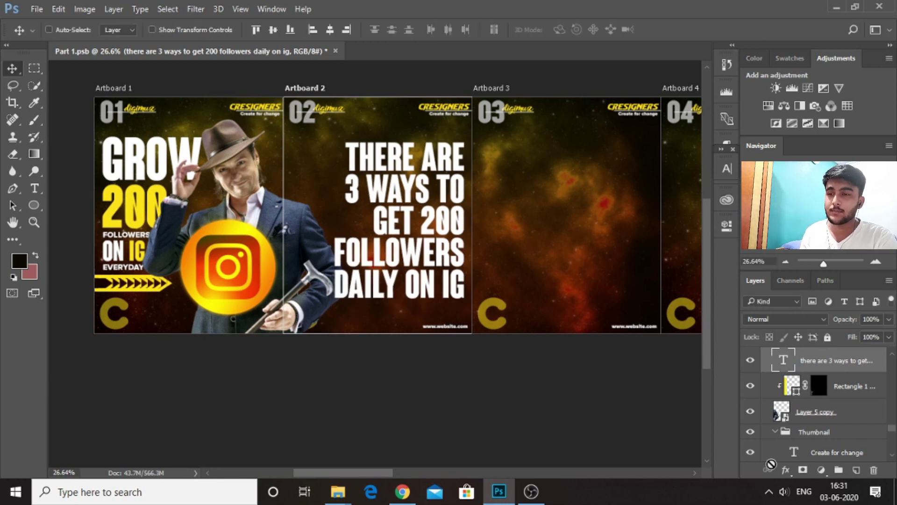
{"action": "left_click_drag", "start_coordinate": [837, 372], "coordinate": [847, 421]}
Scale the headline down again to about 96 percent
{"action": "scroll", "coordinate": [399, 290], "scroll_direction": "up", "scroll_amount": 5}
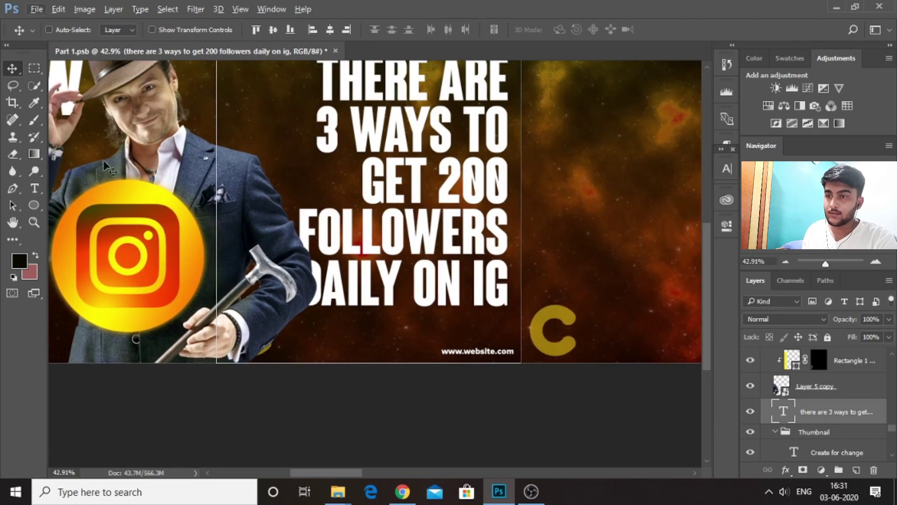
{"action": "key", "text": "ctrl+t"}
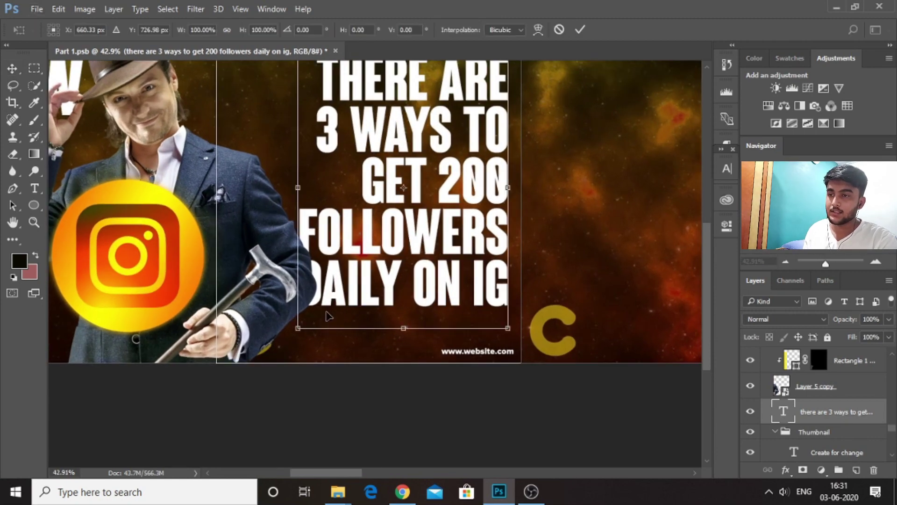
{"action": "left_click_drag", "start_coordinate": [296, 336], "coordinate": [315, 332]}
{"action": "scroll", "coordinate": [315, 333], "scroll_direction": "down", "scroll_amount": 2}
{"action": "key", "text": "Return"}
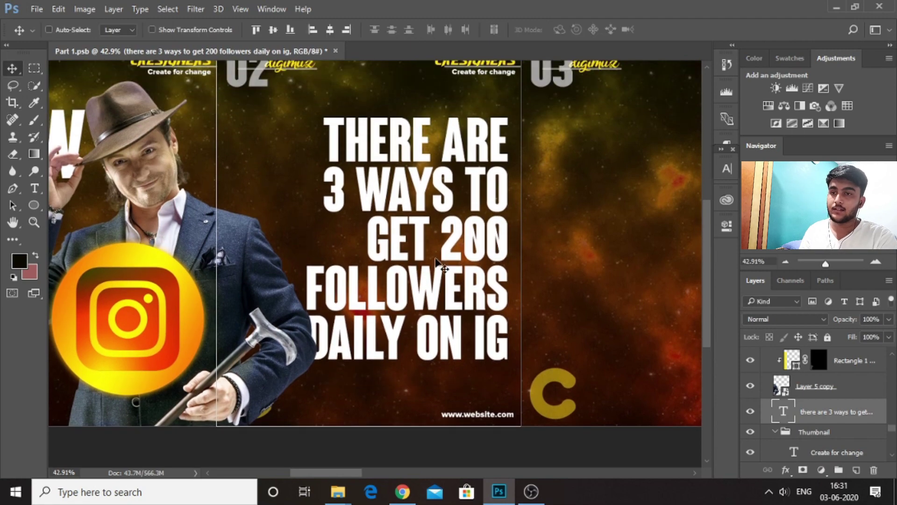
{"action": "scroll", "coordinate": [448, 266], "scroll_direction": "down", "scroll_amount": 3}
{"action": "scroll", "coordinate": [448, 267], "scroll_direction": "up", "scroll_amount": 2}
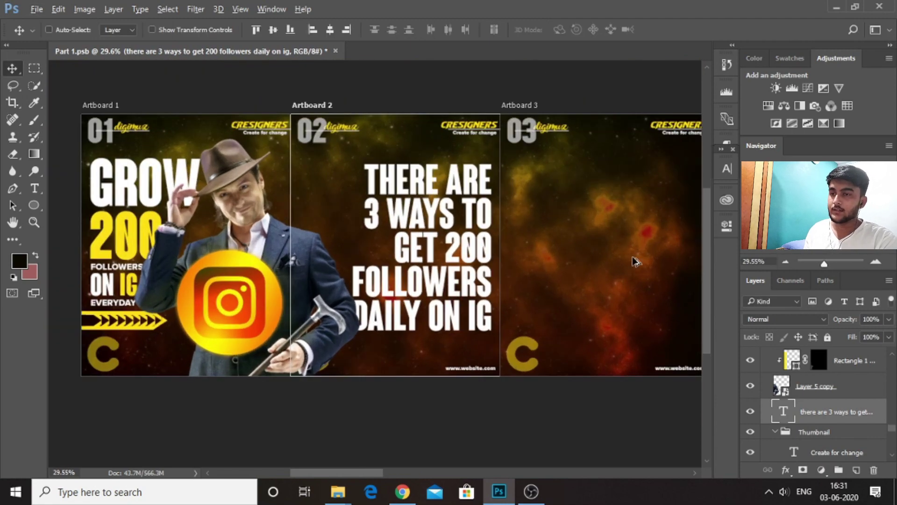
{"action": "scroll", "coordinate": [635, 262], "scroll_direction": "up", "scroll_amount": 2}
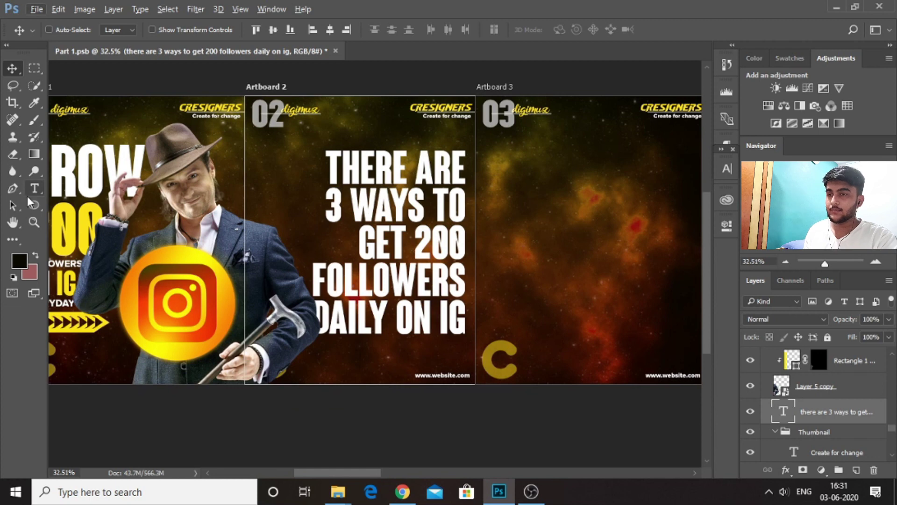
Draw a long thin yellow rounded-rectangle bar on slide 02
{"action": "left_click", "coordinate": [33, 205]}
{"action": "left_click", "coordinate": [84, 217]}
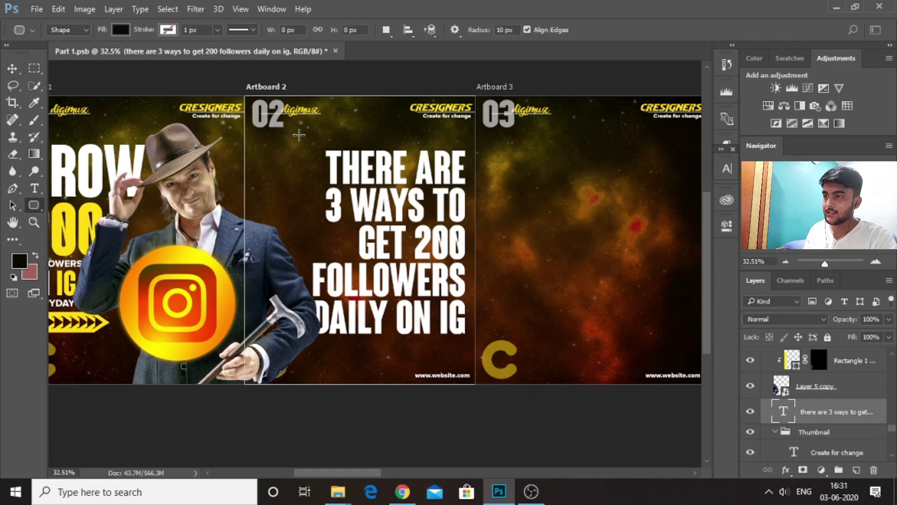
{"action": "left_click_drag", "start_coordinate": [294, 137], "coordinate": [471, 138]}
{"action": "left_click", "coordinate": [120, 30]}
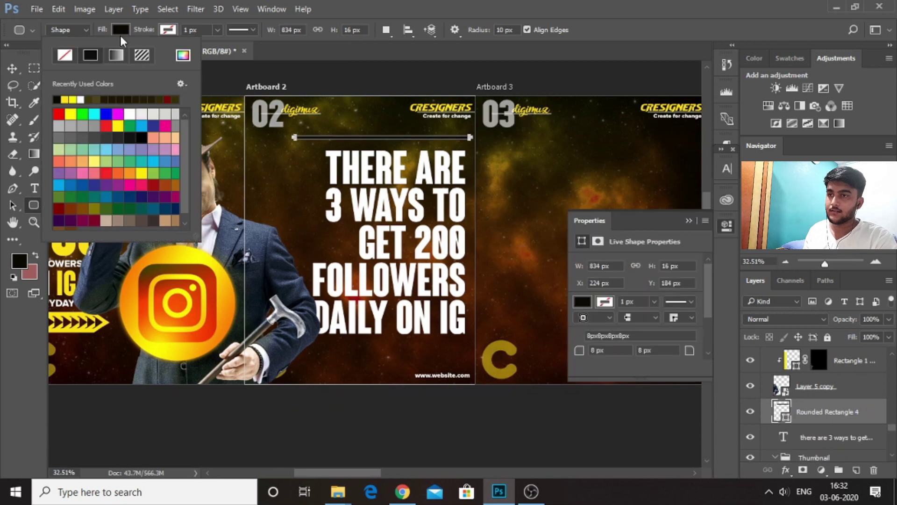
{"action": "left_click", "coordinate": [66, 100]}
Position the yellow bar above the headline and place a copy below it
{"action": "left_click", "coordinate": [12, 69]}
{"action": "scroll", "coordinate": [422, 143], "scroll_direction": "up", "scroll_amount": 1}
{"action": "mouse_move", "coordinate": [422, 144]}
{"action": "left_mouse_down"}
{"action": "mouse_move", "coordinate": [422, 134]}
{"action": "mouse_move", "coordinate": [422, 148]}
{"action": "left_mouse_up"}
{"action": "scroll", "coordinate": [422, 147], "scroll_direction": "down", "scroll_amount": 1}
{"action": "left_click_drag", "start_coordinate": [450, 89], "coordinate": [439, 287]}
{"action": "scroll", "coordinate": [425, 223], "scroll_direction": "down", "scroll_amount": 3}
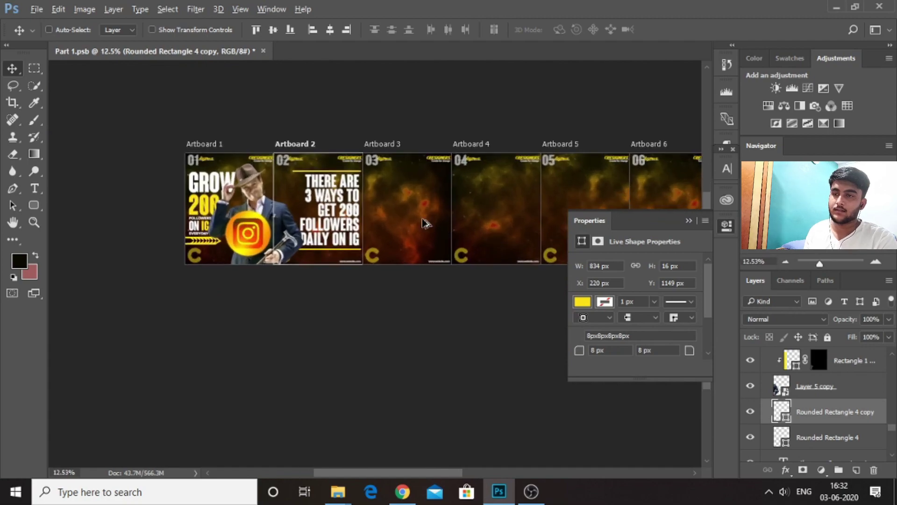
{"action": "scroll", "coordinate": [425, 224], "scroll_direction": "up", "scroll_amount": 5}
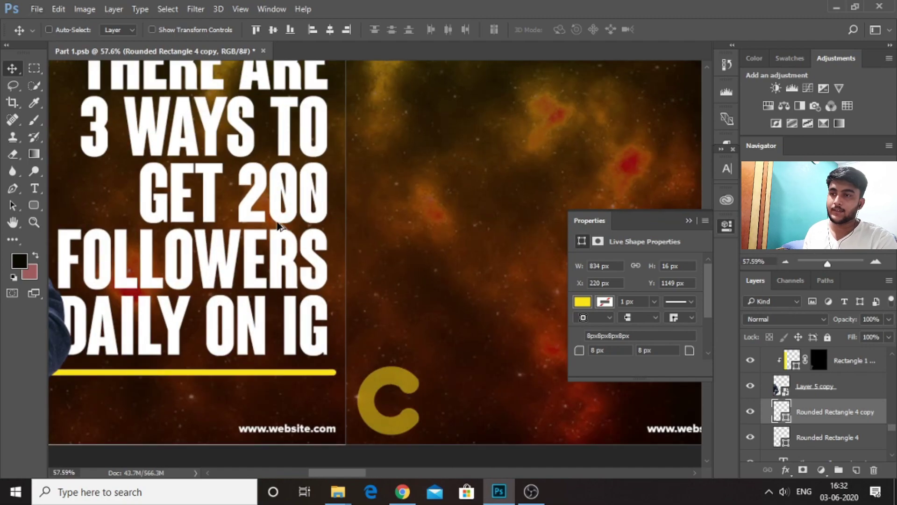
{"action": "scroll", "coordinate": [278, 225], "scroll_direction": "down", "scroll_amount": 2}
{"action": "scroll", "coordinate": [153, 228], "scroll_direction": "up", "scroll_amount": 1}
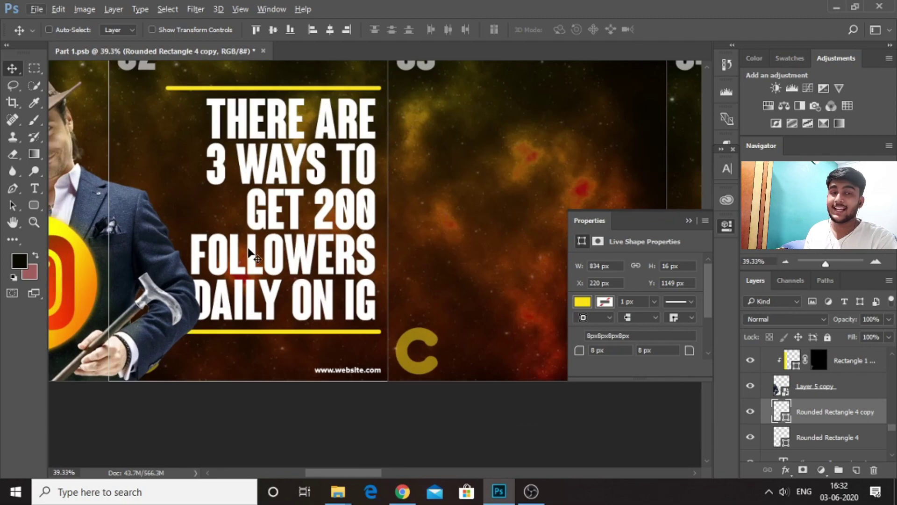
{"action": "key", "text": "alt+t"}
Colour the words '3 WAYS' in the headline bright yellow #fff600
{"action": "key", "text": "Escape"}
{"action": "key", "text": "t"}
{"action": "left_click", "coordinate": [259, 159]}
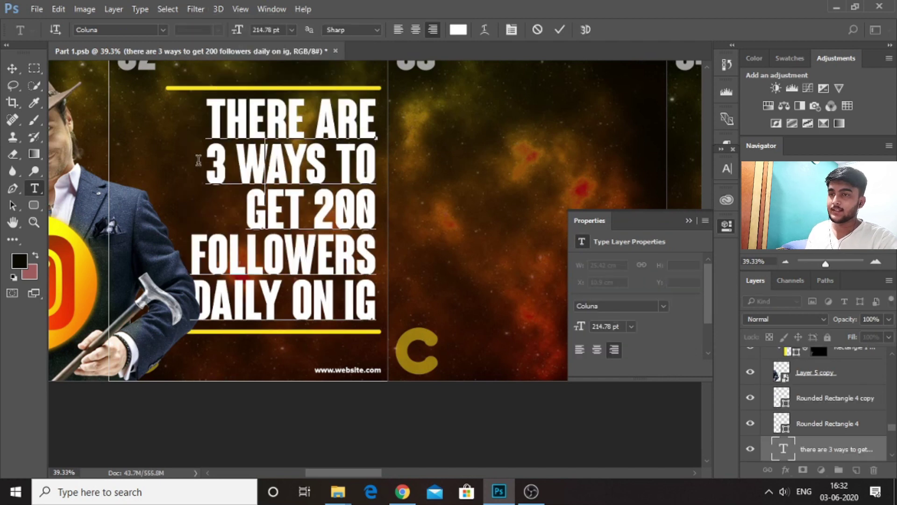
{"action": "left_click_drag", "start_coordinate": [198, 160], "coordinate": [336, 158]}
{"action": "left_click", "coordinate": [458, 30]}
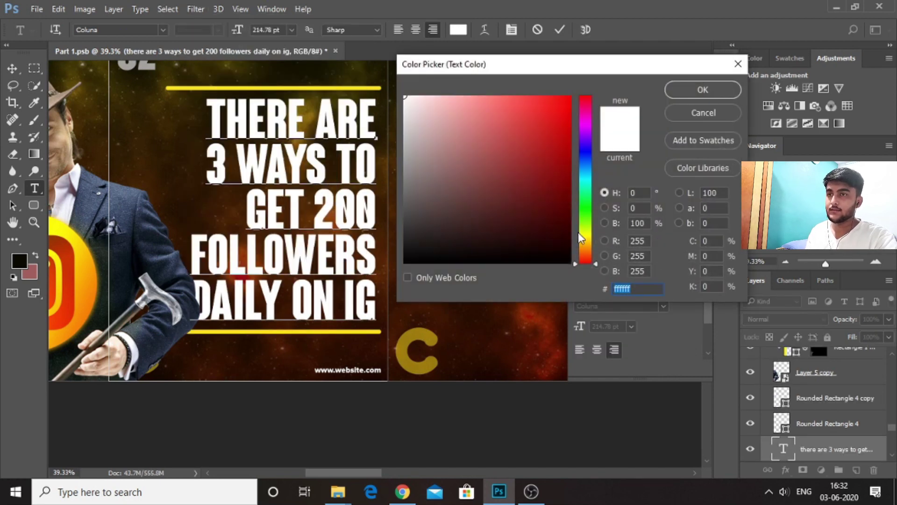
{"action": "left_click", "coordinate": [581, 238]}
{"action": "left_click_drag", "start_coordinate": [542, 122], "coordinate": [572, 96]}
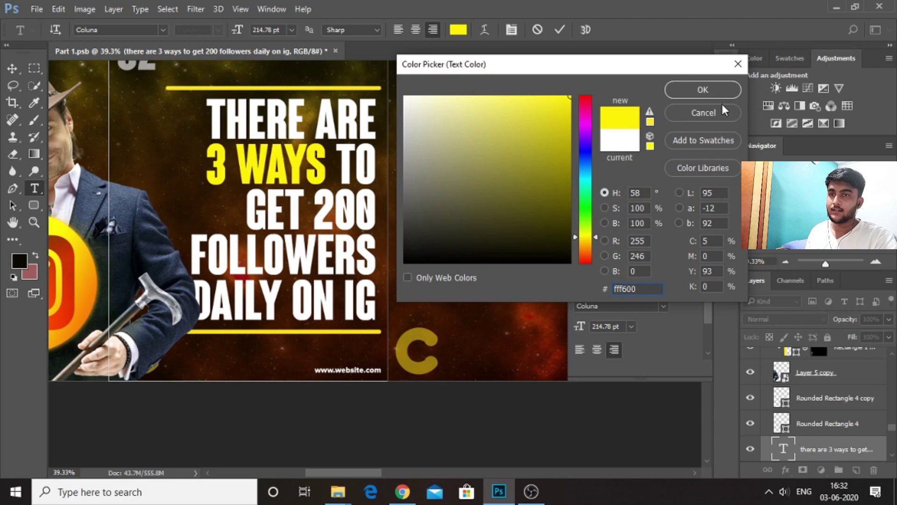
{"action": "left_click", "coordinate": [715, 90]}
Give '200 FOLLOWERS' the same sampled yellow and commit the headline
{"action": "left_click_drag", "start_coordinate": [315, 205], "coordinate": [369, 242]}
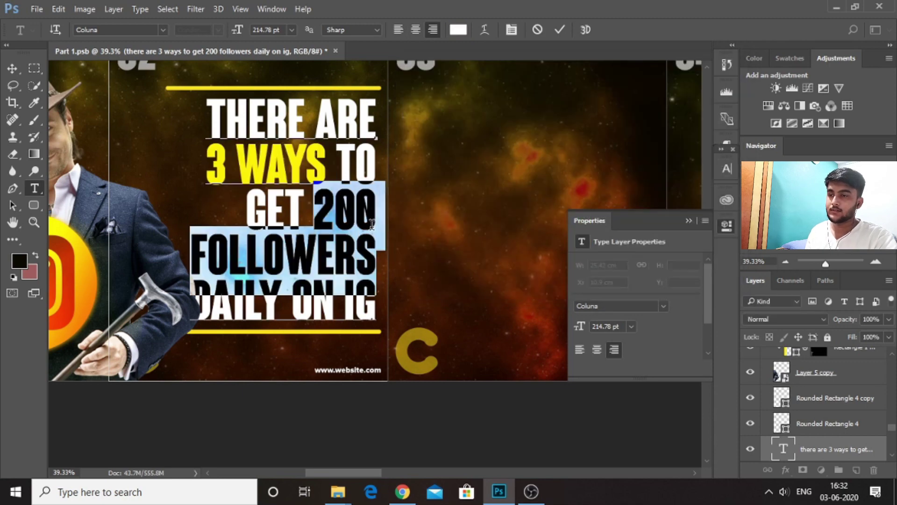
{"action": "left_click", "coordinate": [459, 30]}
{"action": "left_click", "coordinate": [304, 154]}
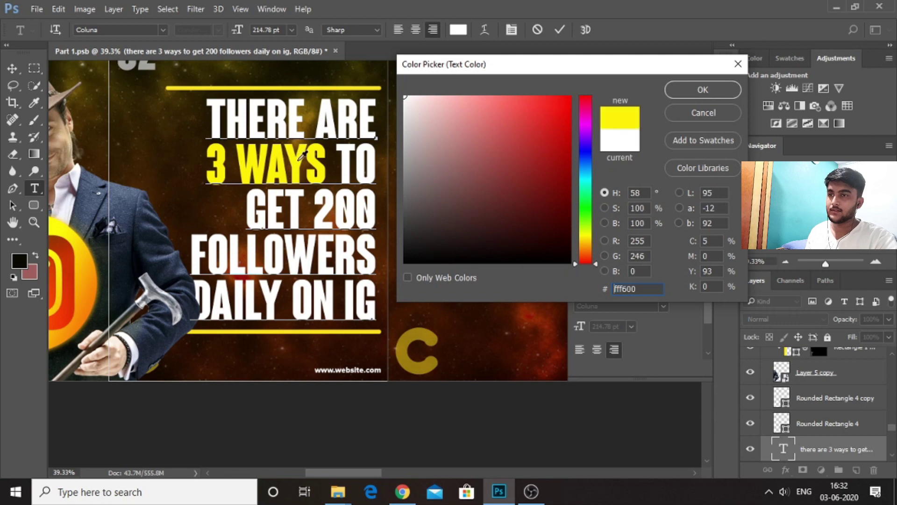
{"action": "left_click", "coordinate": [686, 91]}
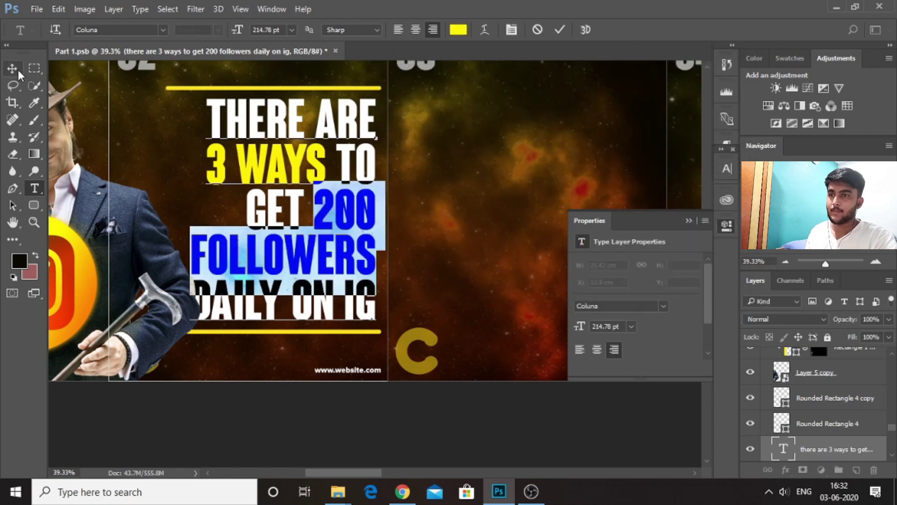
{"action": "key", "text": "ctrl+Return"}
{"action": "scroll", "coordinate": [444, 226], "scroll_direction": "down", "scroll_amount": 3}
{"action": "scroll", "coordinate": [444, 226], "scroll_direction": "up", "scroll_amount": 6}
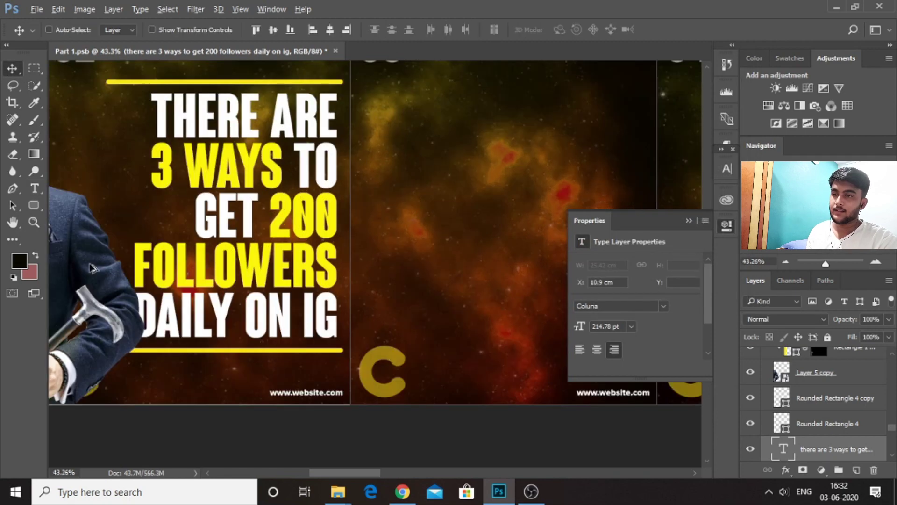
Draw a small yellow rectangle beside the 200 and add a triangular arrowhead pointing into slide 03
{"action": "key", "text": "u"}
{"action": "scroll", "coordinate": [253, 233], "scroll_direction": "up", "scroll_amount": 3}
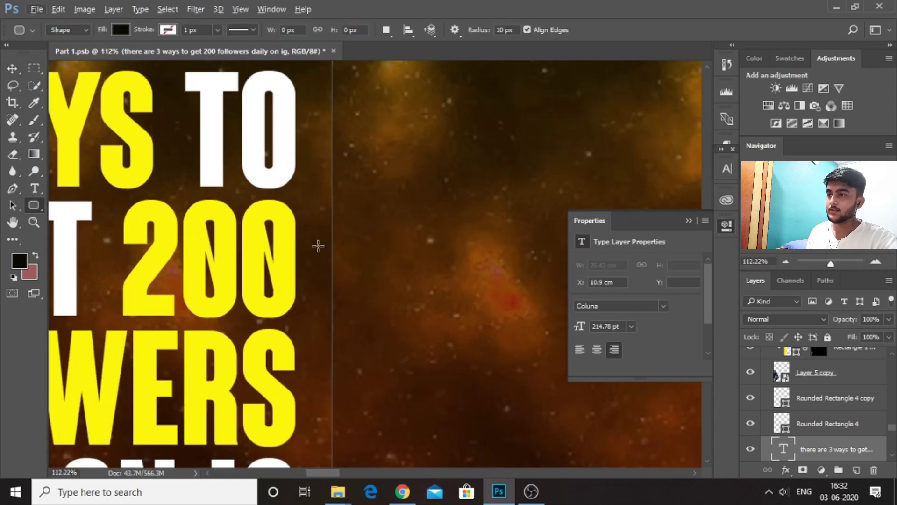
{"action": "left_click_drag", "start_coordinate": [293, 221], "coordinate": [341, 298]}
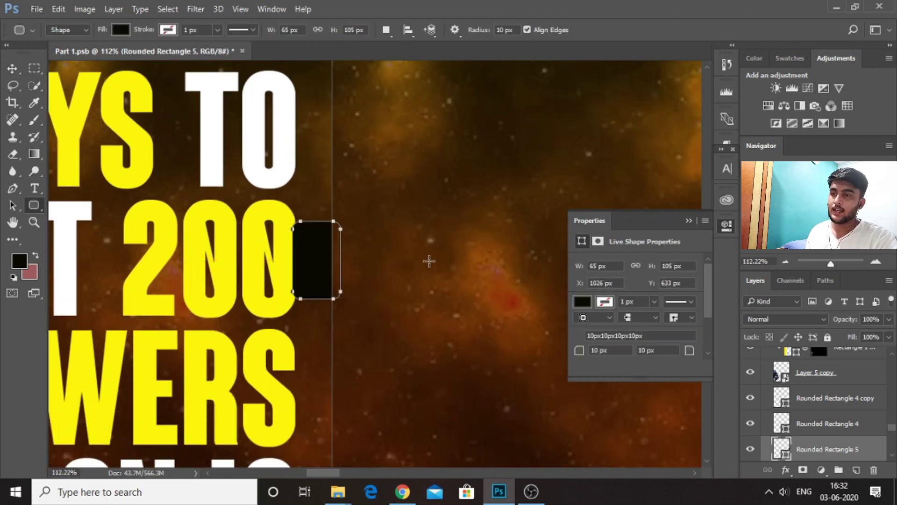
{"action": "left_click", "coordinate": [121, 30]}
{"action": "left_click", "coordinate": [64, 99]}
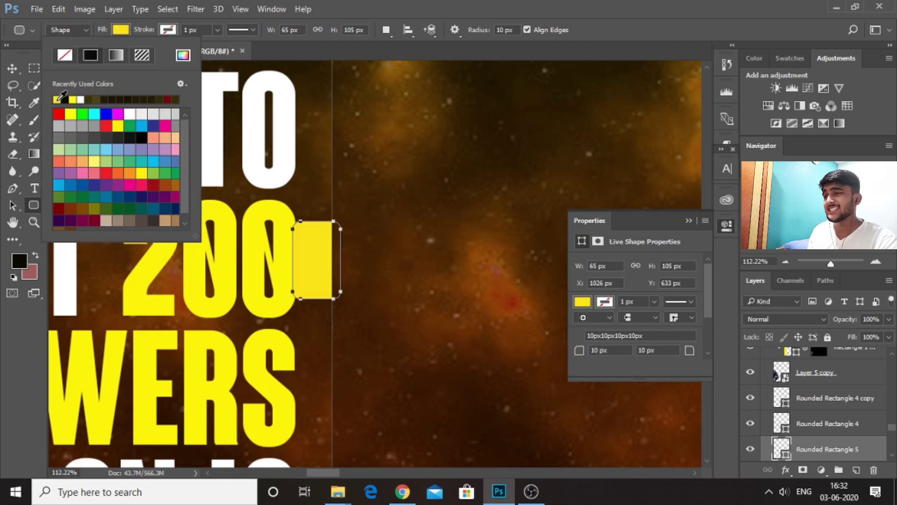
{"action": "left_click", "coordinate": [12, 68]}
{"action": "scroll", "coordinate": [312, 260], "scroll_direction": "up", "scroll_amount": 3}
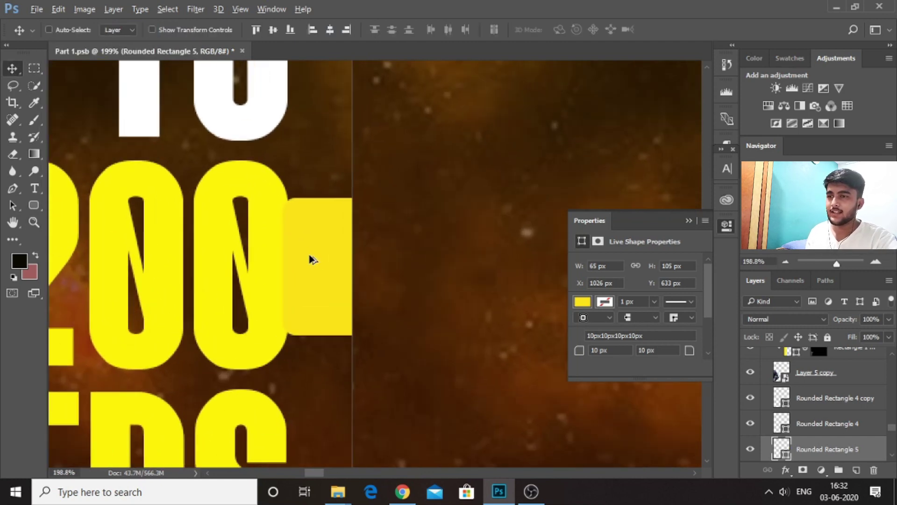
{"action": "left_click", "coordinate": [604, 302]}
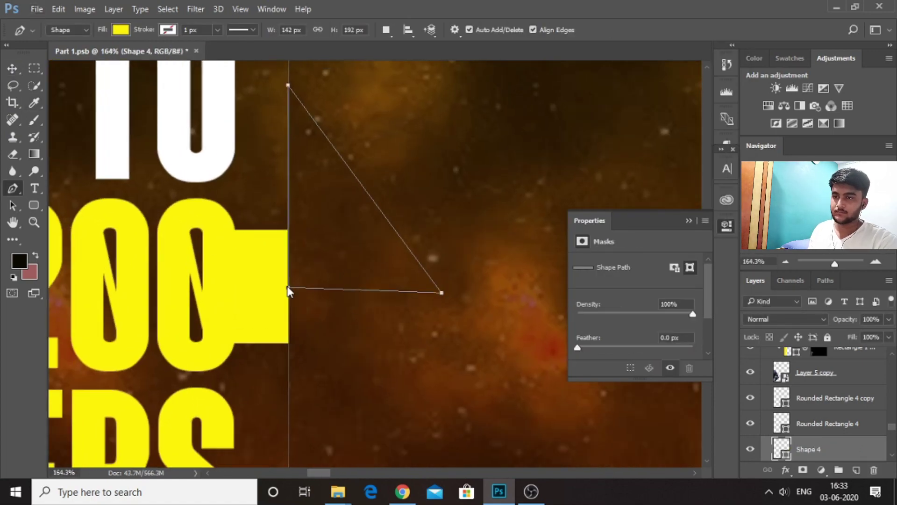
{"action": "key", "text": "v"}
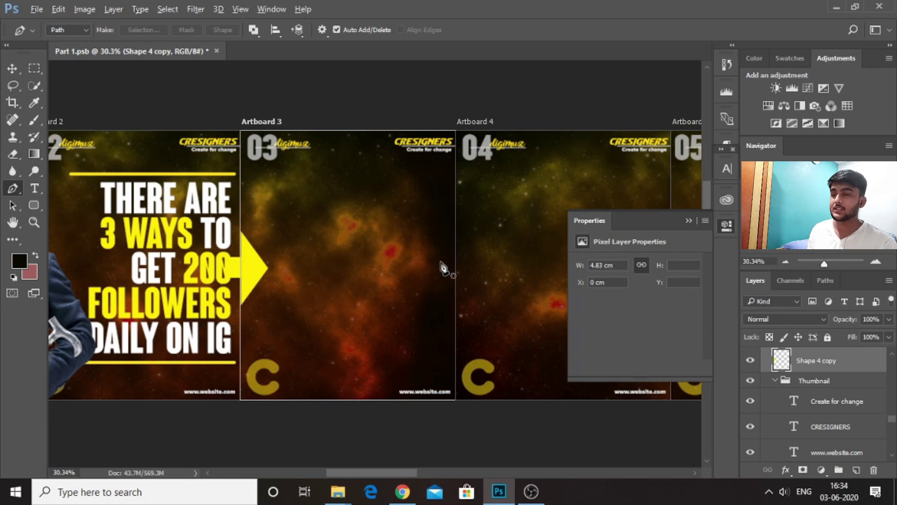
Copy the circle into a column of three, the number into the next circle, and the tagline beside 01
{"action": "scroll", "coordinate": [286, 296], "scroll_direction": "up", "scroll_amount": 3}
{"action": "scroll", "coordinate": [135, 255], "scroll_direction": "down", "scroll_amount": 3}
{"action": "scroll", "coordinate": [89, 235], "scroll_direction": "up", "scroll_amount": 3}
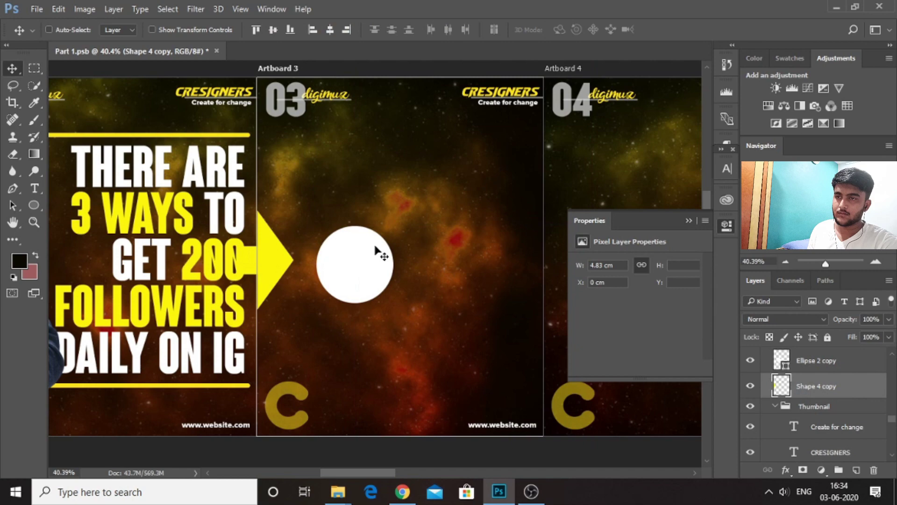
{"action": "left_click_drag", "start_coordinate": [356, 262], "coordinate": [374, 268]}
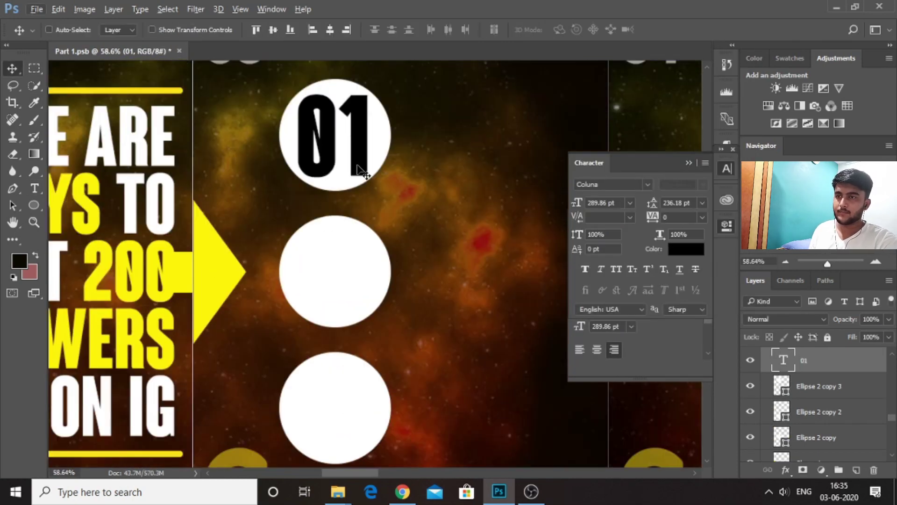
{"action": "left_click_drag", "start_coordinate": [362, 173], "coordinate": [381, 259]}
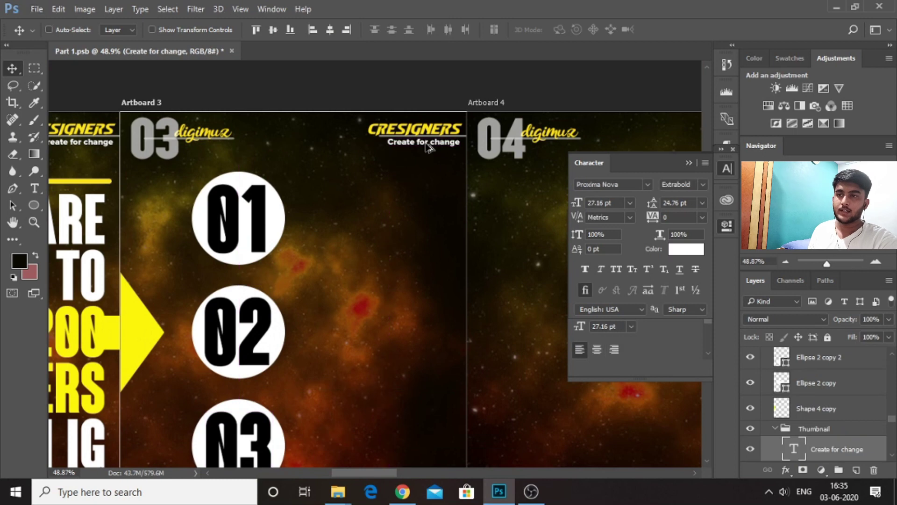
{"action": "left_click_drag", "start_coordinate": [429, 148], "coordinate": [338, 211]}
Retype the copied tagline as two lines reading 'SHOUTOUT' and 'CREDITS'
{"action": "key", "text": "t"}
{"action": "triple_click", "coordinate": [336, 204]}
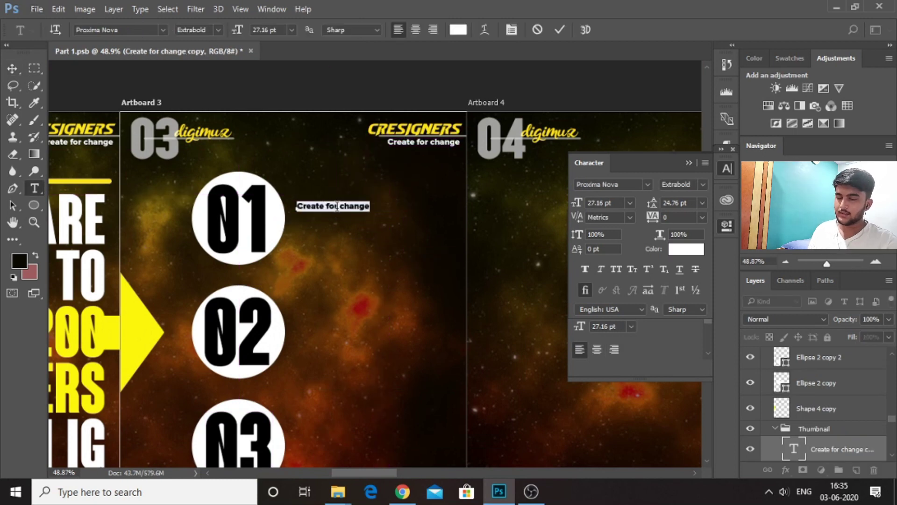
{"action": "type", "text": "stan"}
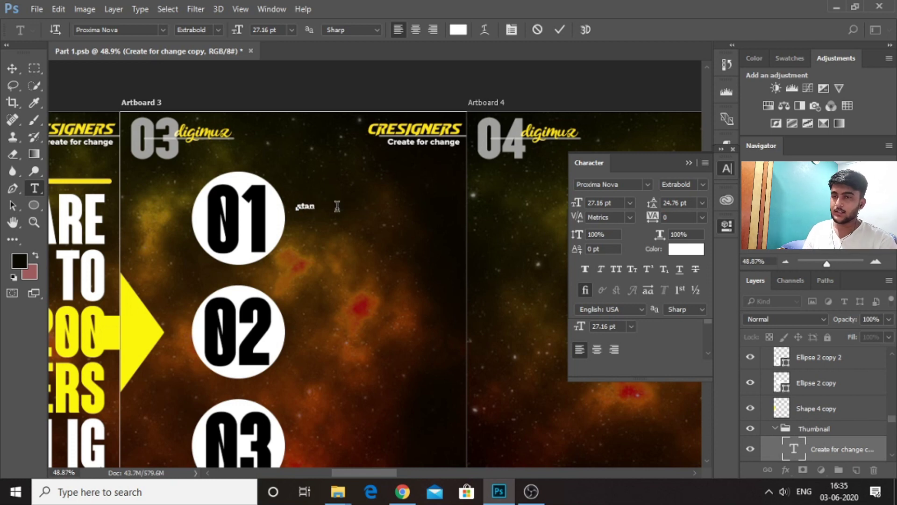
{"action": "key", "text": "ctrl+a"}
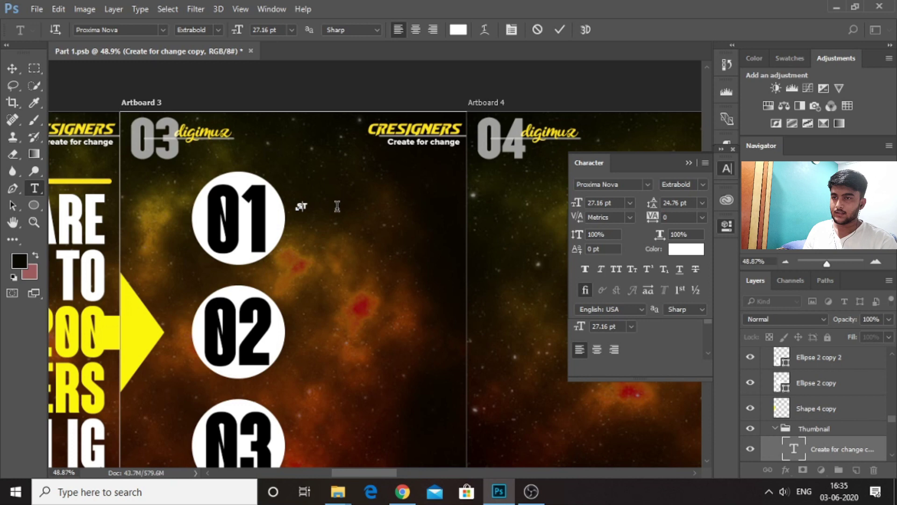
{"action": "key", "text": "BackSpace"}
{"action": "type", "text": "SHOUTOUT"}
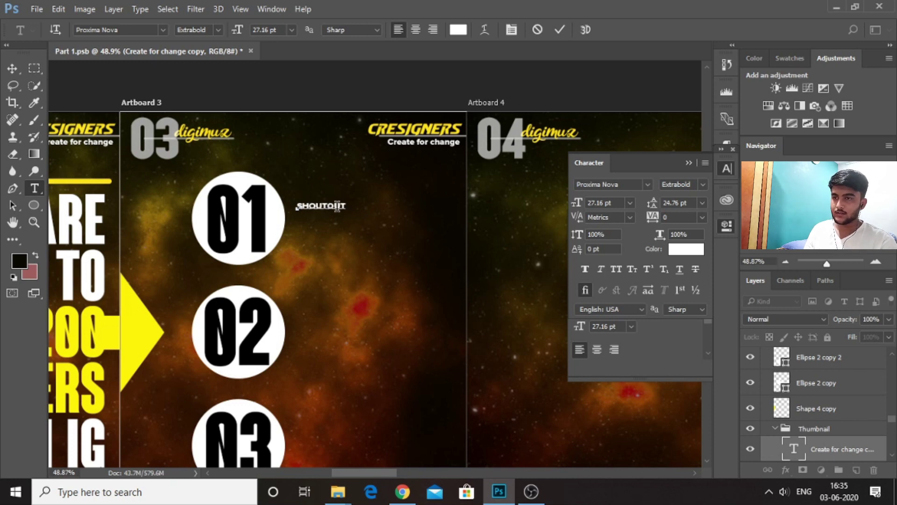
{"action": "key", "text": "Return"}
{"action": "type", "text": "CREDITS"}
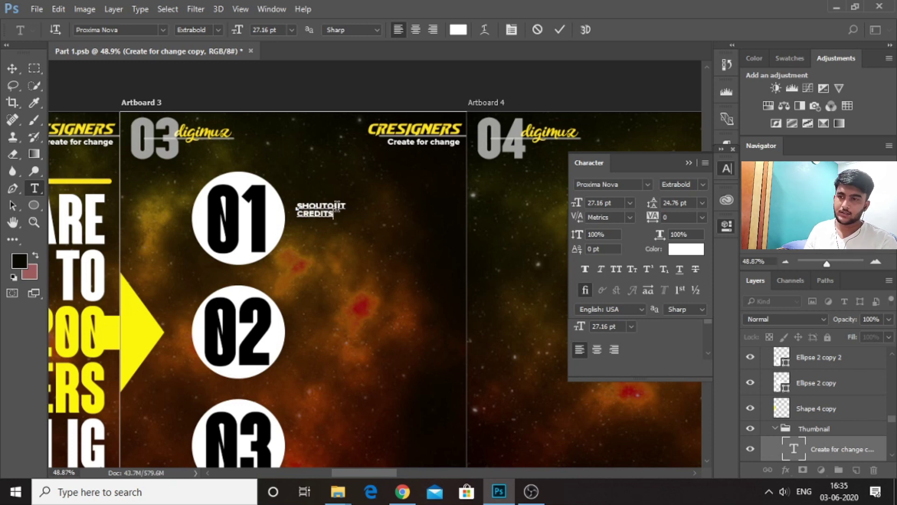
{"action": "left_click", "coordinate": [13, 68]}
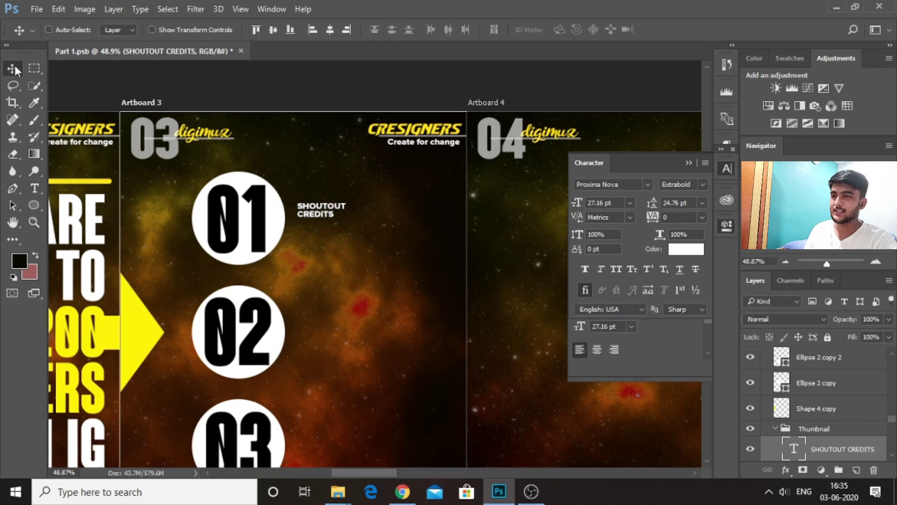
Enlarge SHOUTOUT CREDITS to roughly three times its size and align it with the 01 circle
{"action": "key", "text": "ctrl+t"}
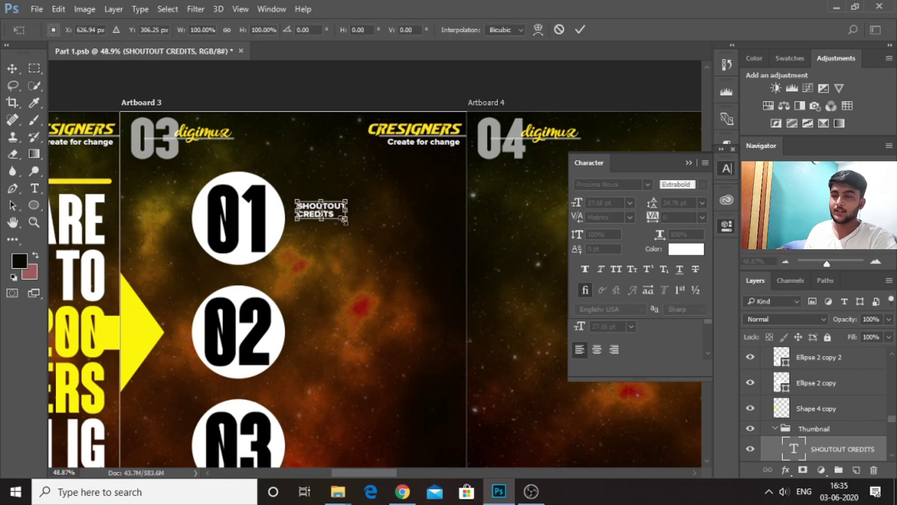
{"action": "left_click_drag", "start_coordinate": [344, 219], "coordinate": [442, 276]}
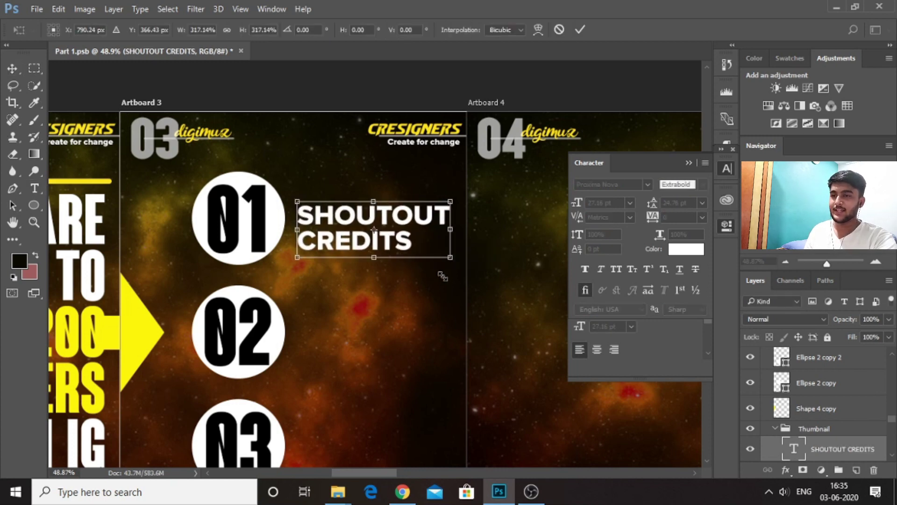
{"action": "key", "text": "Return"}
{"action": "left_click_drag", "start_coordinate": [377, 261], "coordinate": [370, 250]}
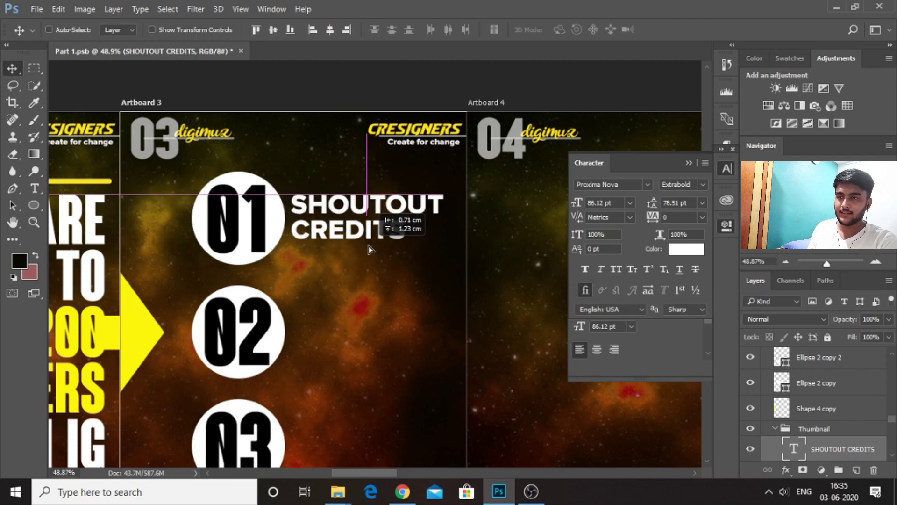
{"action": "key", "text": "ctrl+t"}
{"action": "left_click_drag", "start_coordinate": [446, 245], "coordinate": [452, 250]}
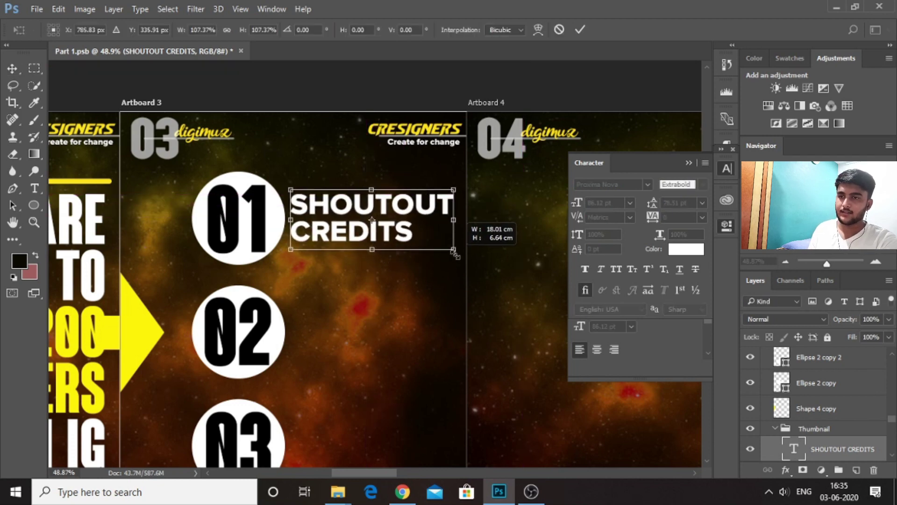
{"action": "key", "text": "Return"}
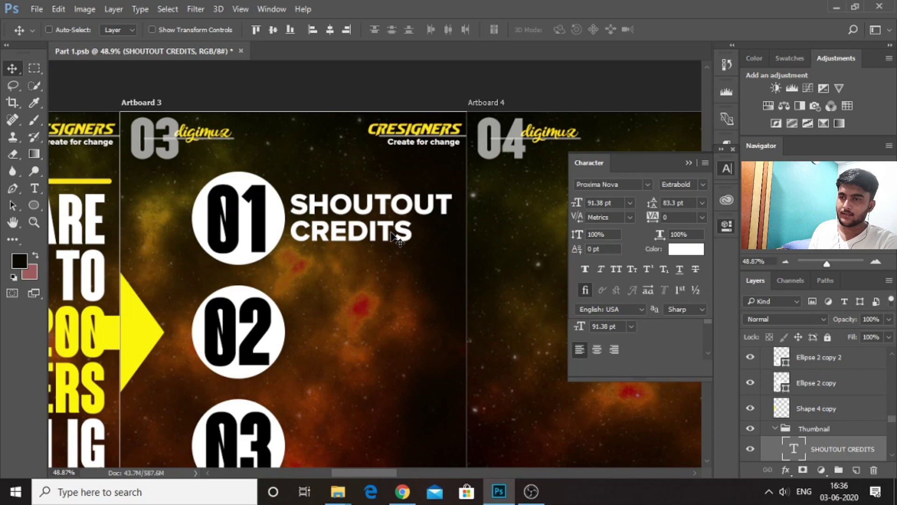
{"action": "left_click_drag", "start_coordinate": [394, 238], "coordinate": [392, 239]}
Colour the word SHOUTOUT yellow #fff600
{"action": "key", "text": "t"}
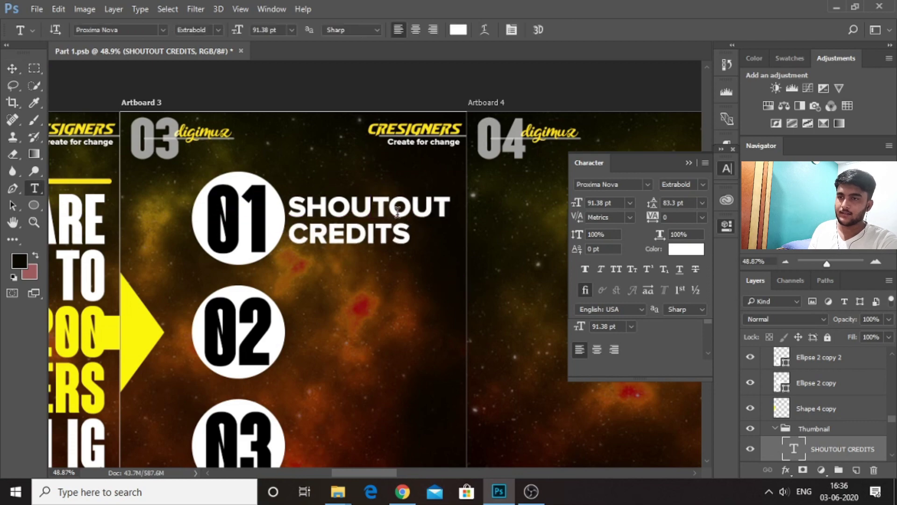
{"action": "double_click", "coordinate": [397, 209]}
{"action": "left_click", "coordinate": [701, 252]}
{"action": "type", "text": "fff600"}
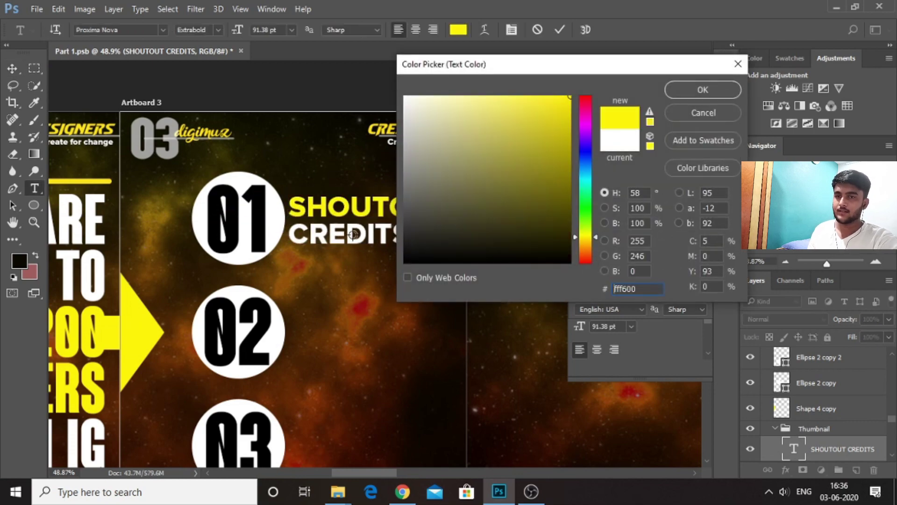
{"action": "left_click", "coordinate": [668, 90]}
{"action": "left_click", "coordinate": [12, 68]}
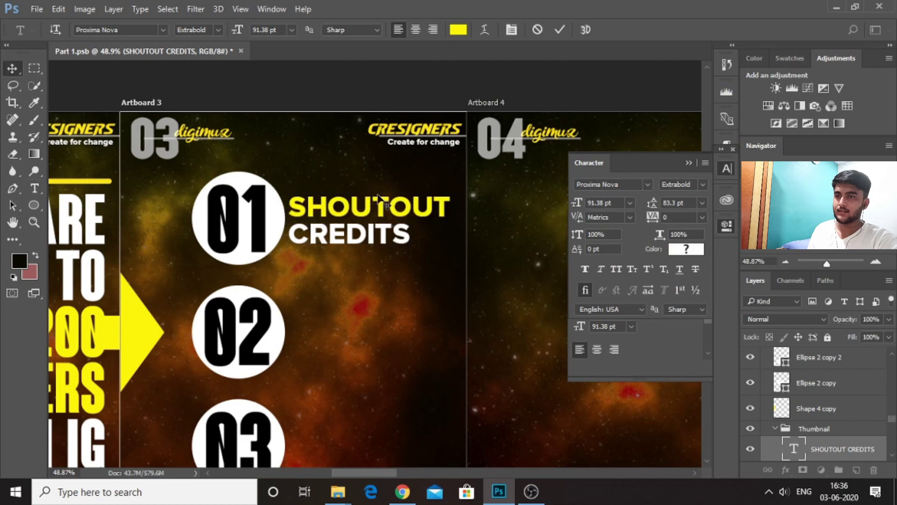
Copy the heading beside the 02 circle and retype it as PAID TRAFFIC, with TRAFFIC in white (ffffff)
{"action": "scroll", "coordinate": [374, 228], "scroll_direction": "down", "scroll_amount": 2}
{"action": "left_click_drag", "start_coordinate": [374, 229], "coordinate": [410, 268]}
{"action": "scroll", "coordinate": [410, 267], "scroll_direction": "up", "scroll_amount": 2}
{"action": "double_click", "coordinate": [413, 271]}
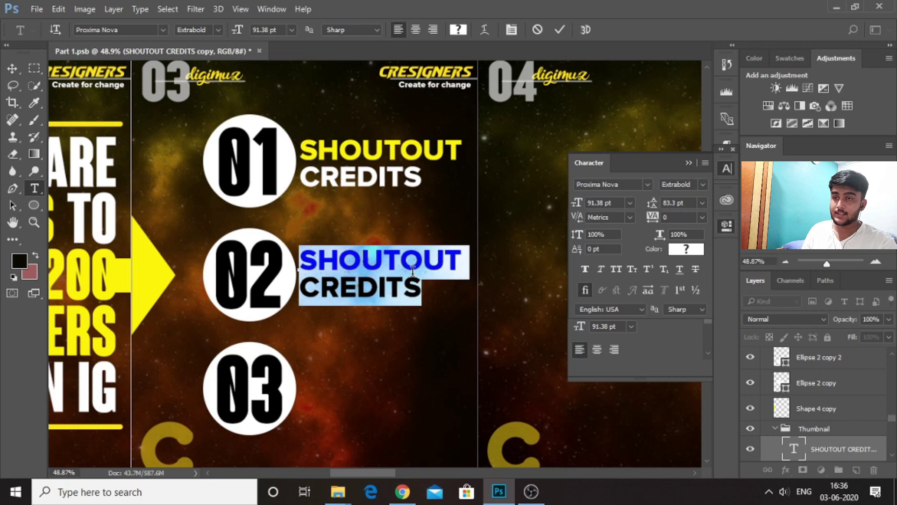
{"action": "type", "text": "PAID "}
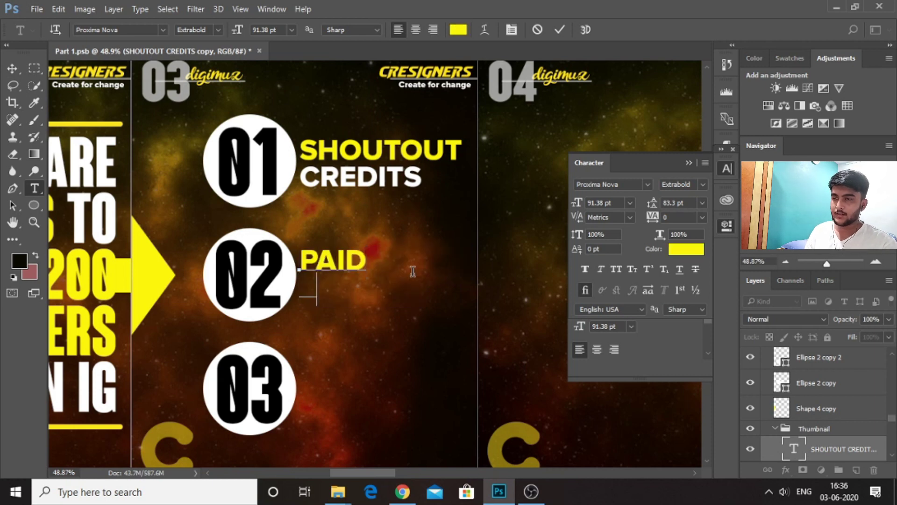
{"action": "type", "text": "TRAFFIC"}
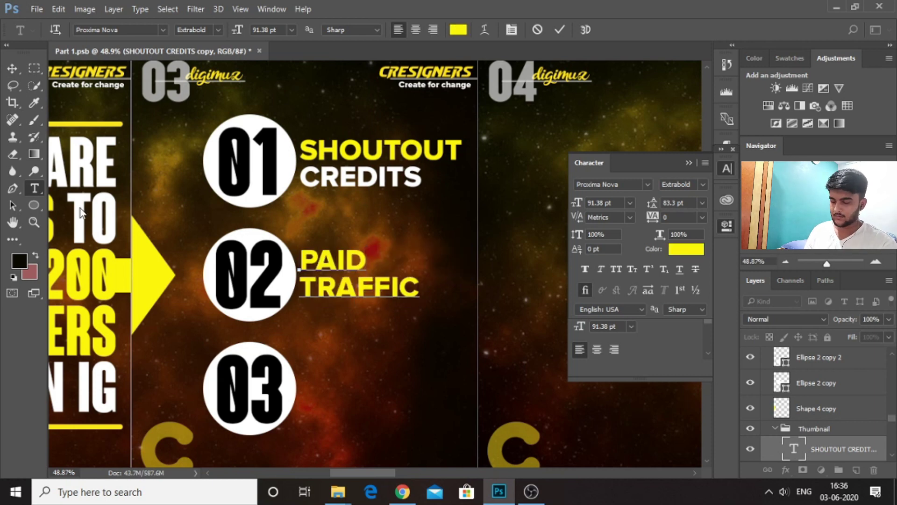
{"action": "double_click", "coordinate": [349, 272]}
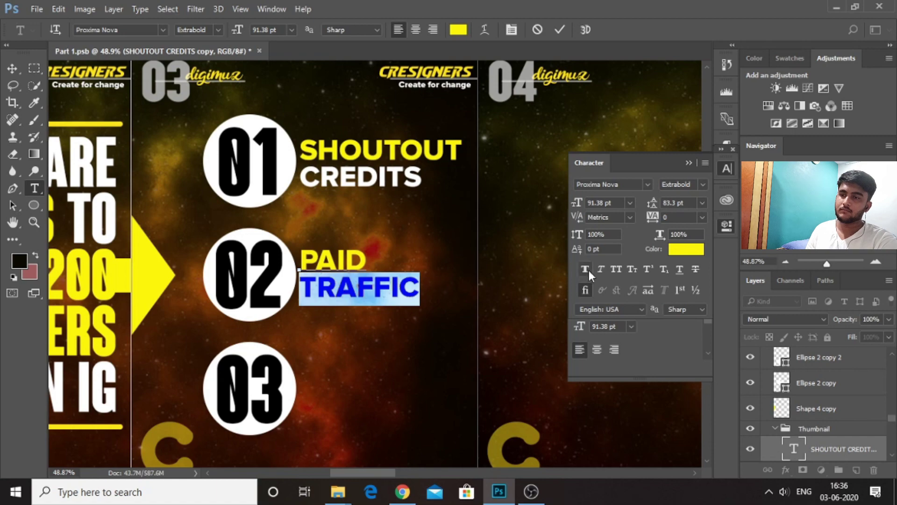
{"action": "left_click", "coordinate": [692, 250]}
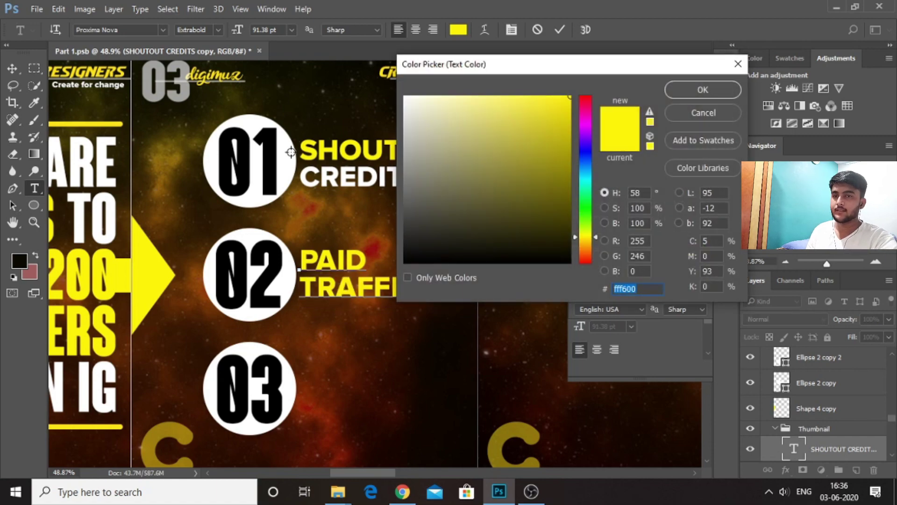
{"action": "type", "text": "ffffff"}
{"action": "left_click", "coordinate": [696, 91]}
{"action": "left_click", "coordinate": [12, 69]}
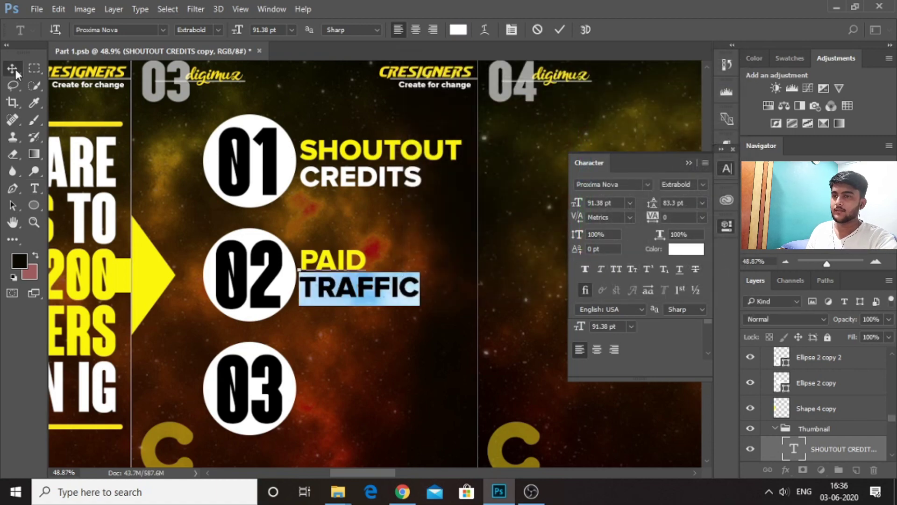
Copy PAID TRAFFIC down to the third circle, retype it ORGANIC GROWTH and make GROWTH white
{"action": "scroll", "coordinate": [355, 234], "scroll_direction": "down", "scroll_amount": 2}
{"action": "left_click_drag", "start_coordinate": [406, 143], "coordinate": [412, 264]}
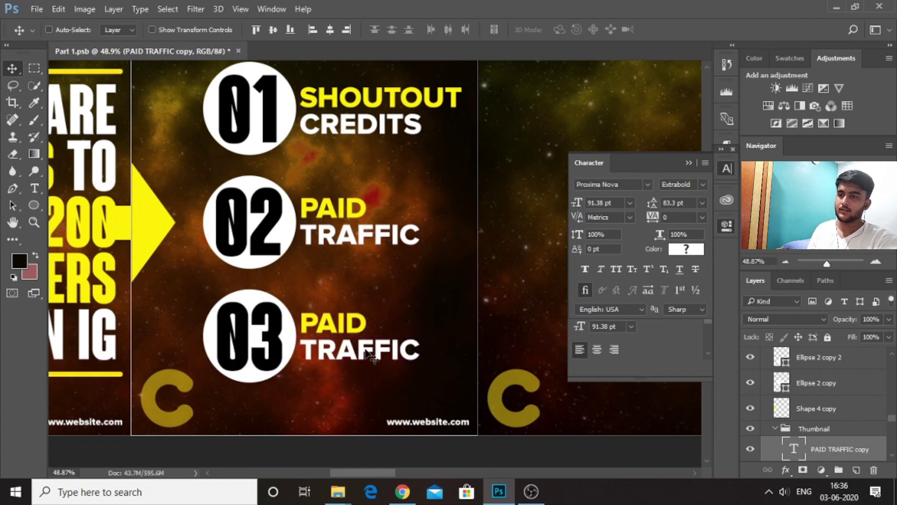
{"action": "double_click", "coordinate": [365, 350]}
{"action": "type", "text": "ORGANIC"}
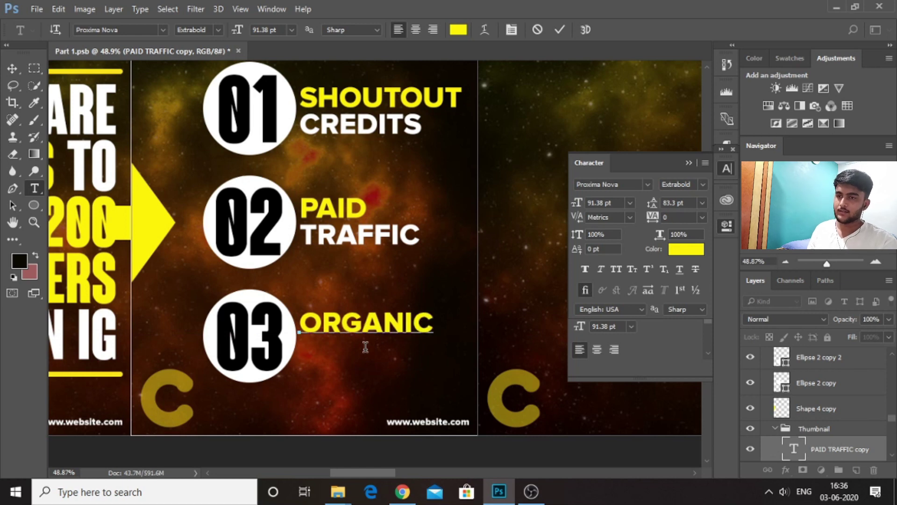
{"action": "type", "text": " GROWT"}
{"action": "key", "text": "BackSpace"}
{"action": "type", "text": "GROWTH"}
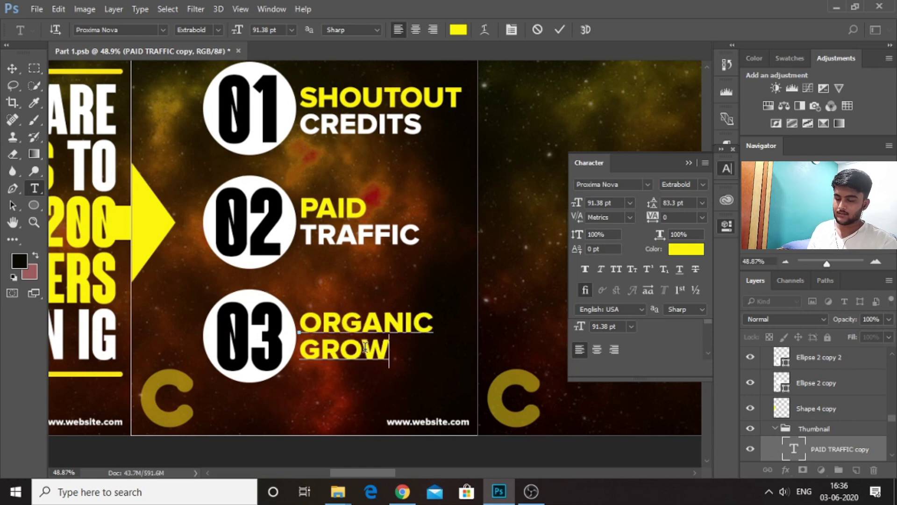
{"action": "double_click", "coordinate": [365, 349]}
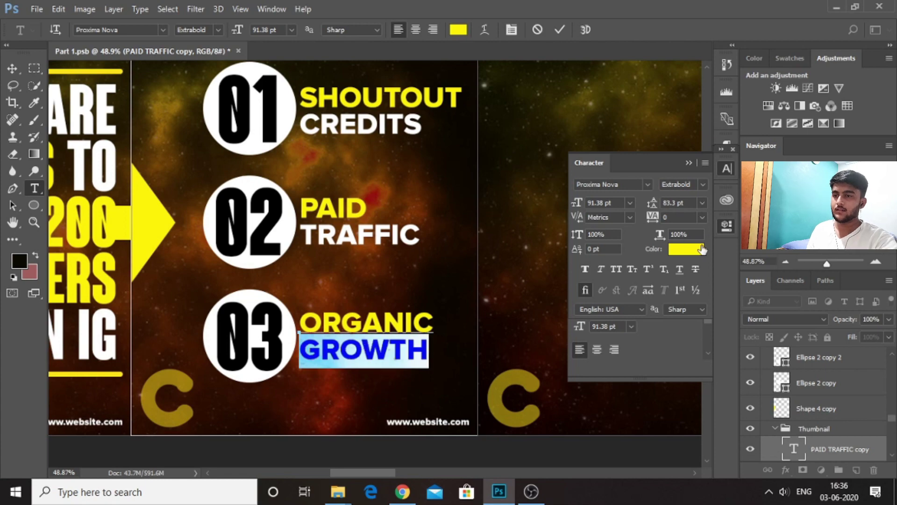
{"action": "left_click", "coordinate": [701, 250]}
{"action": "left_click", "coordinate": [287, 341]}
{"action": "left_click", "coordinate": [700, 91]}
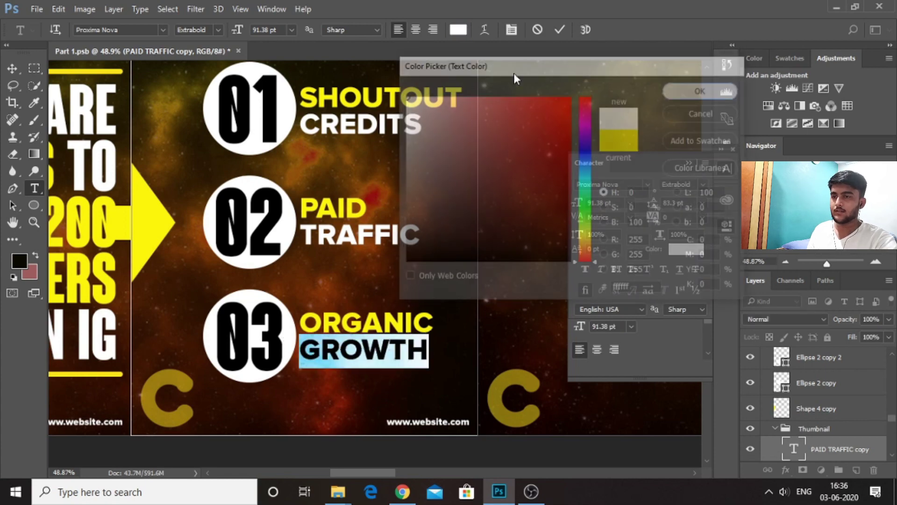
{"action": "left_click", "coordinate": [12, 68]}
{"action": "left_click", "coordinate": [727, 168]}
{"action": "scroll", "coordinate": [315, 228], "scroll_direction": "down", "scroll_amount": 3}
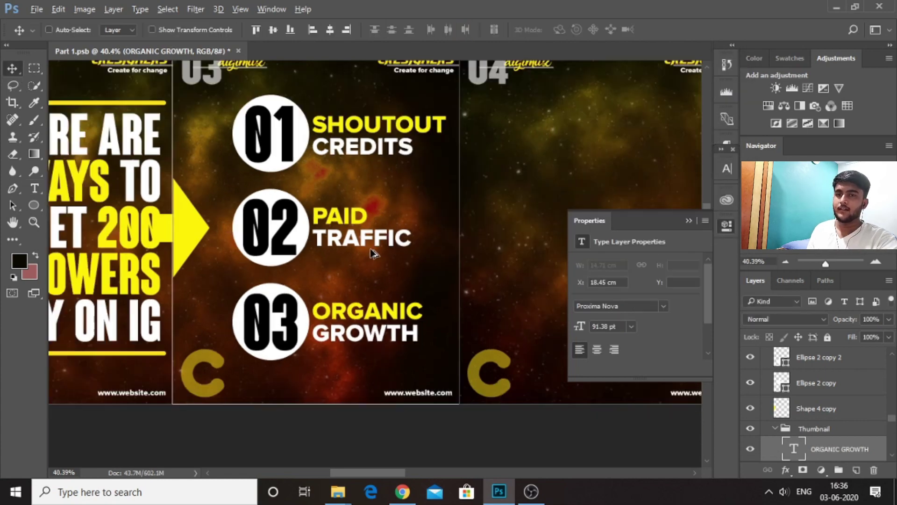
Draw a thin rounded-rectangle line between SHOUTOUT and CREDITS
{"action": "scroll", "coordinate": [316, 228], "scroll_direction": "up", "scroll_amount": 2}
{"action": "scroll", "coordinate": [315, 228], "scroll_direction": "up", "scroll_amount": 6}
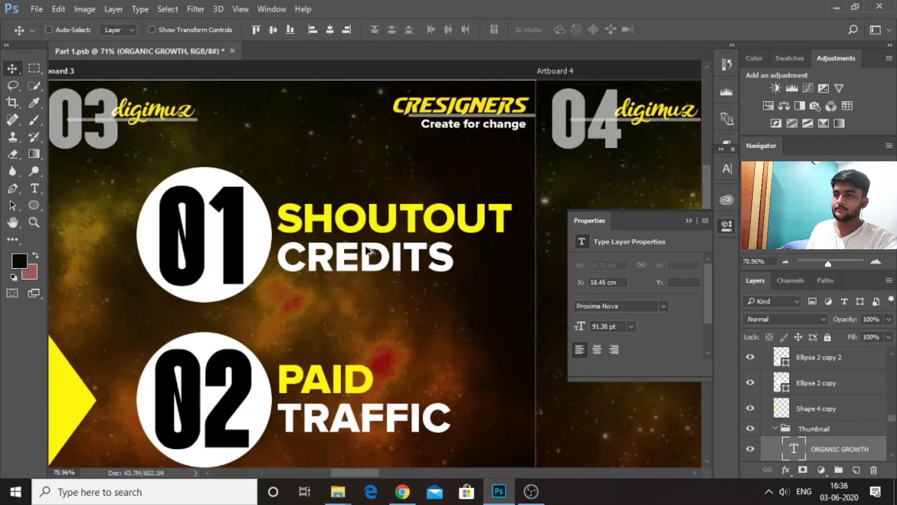
{"action": "left_click", "coordinate": [34, 205]}
{"action": "left_click", "coordinate": [117, 217]}
{"action": "left_click_drag", "start_coordinate": [171, 235], "coordinate": [565, 235]}
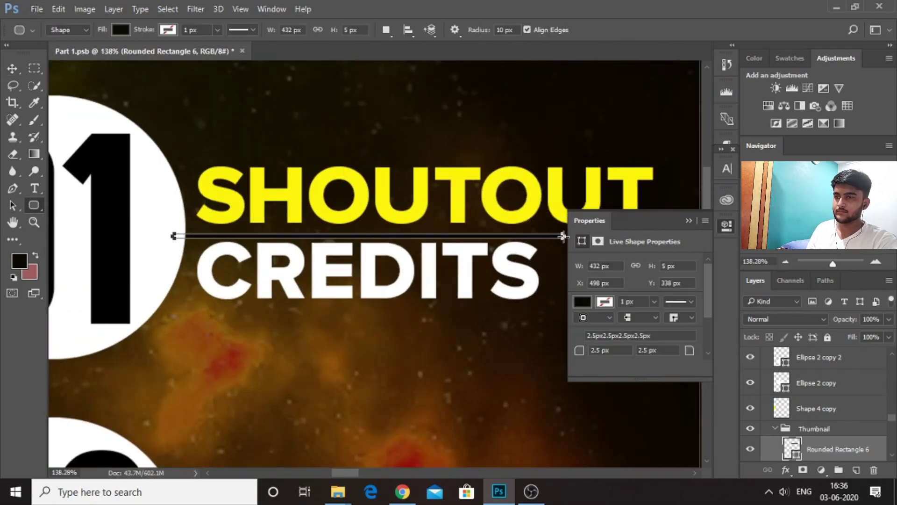
{"action": "left_click", "coordinate": [120, 30]}
{"action": "key", "text": "v"}
Place copies of the line under PAID and ORGANIC, stretching the ORGANIC one wider
{"action": "scroll", "coordinate": [445, 292], "scroll_direction": "down", "scroll_amount": 4}
{"action": "scroll", "coordinate": [445, 292], "scroll_direction": "up", "scroll_amount": 4}
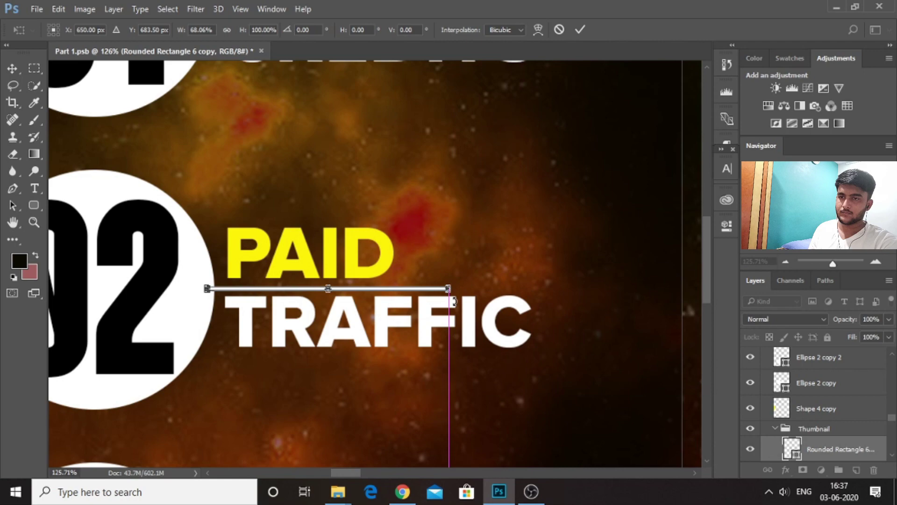
{"action": "key", "text": "Return"}
{"action": "scroll", "coordinate": [454, 301], "scroll_direction": "down", "scroll_amount": 5}
{"action": "scroll", "coordinate": [454, 300], "scroll_direction": "right", "scroll_amount": 2}
{"action": "left_click_drag", "start_coordinate": [328, 133], "coordinate": [289, 405]}
{"action": "key", "text": "ctrl+t"}
{"action": "left_click_drag", "start_coordinate": [398, 405], "coordinate": [535, 406]}
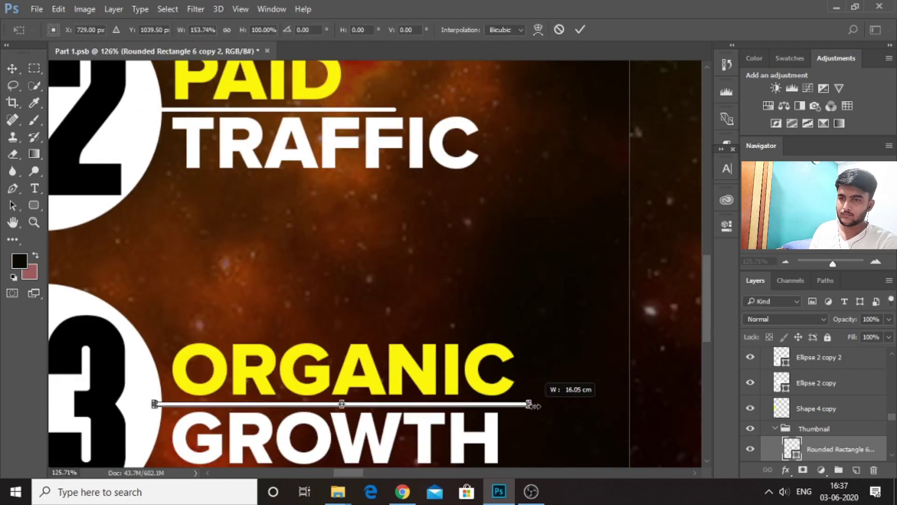
{"action": "key", "text": "Return"}
{"action": "scroll", "coordinate": [331, 250], "scroll_direction": "down", "scroll_amount": 6}
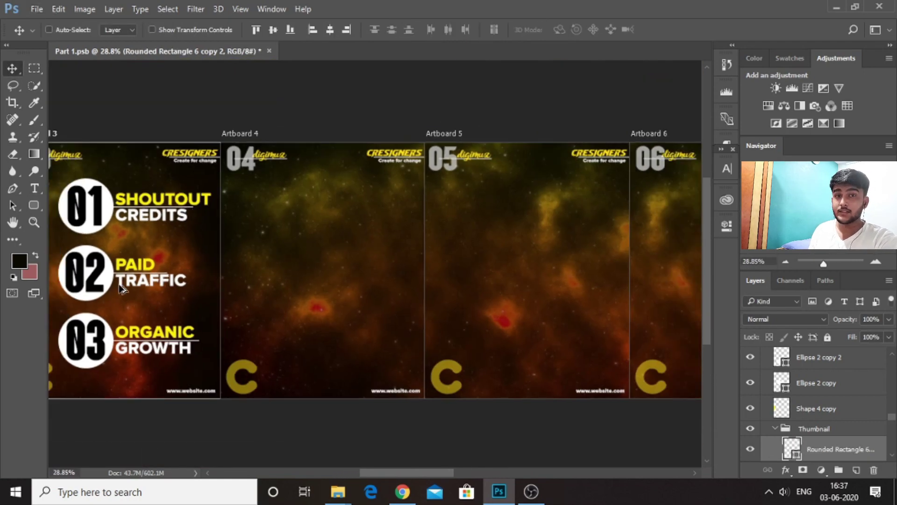
Zoom and scroll across the artboards to survey slides 3 and 4
{"action": "scroll", "coordinate": [122, 271], "scroll_direction": "up", "scroll_amount": 2}
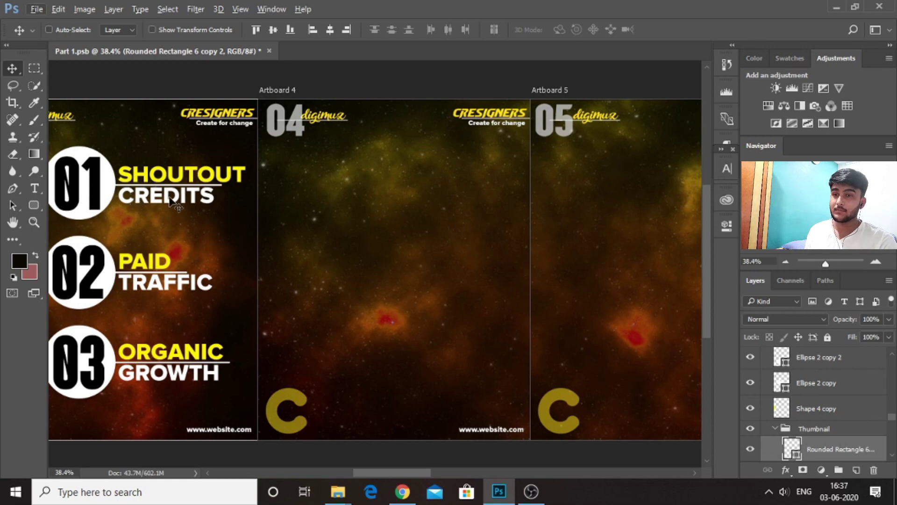
{"action": "scroll", "coordinate": [206, 276], "scroll_direction": "down", "scroll_amount": 4}
{"action": "scroll", "coordinate": [354, 84], "scroll_direction": "up", "scroll_amount": 3}
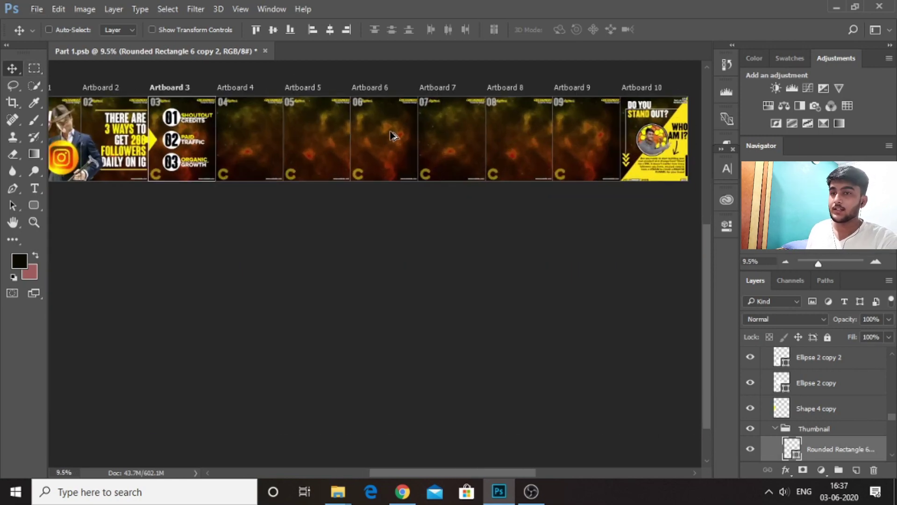
{"action": "scroll", "coordinate": [66, 147], "scroll_direction": "up", "scroll_amount": 3}
{"action": "scroll", "coordinate": [120, 126], "scroll_direction": "down", "scroll_amount": 4}
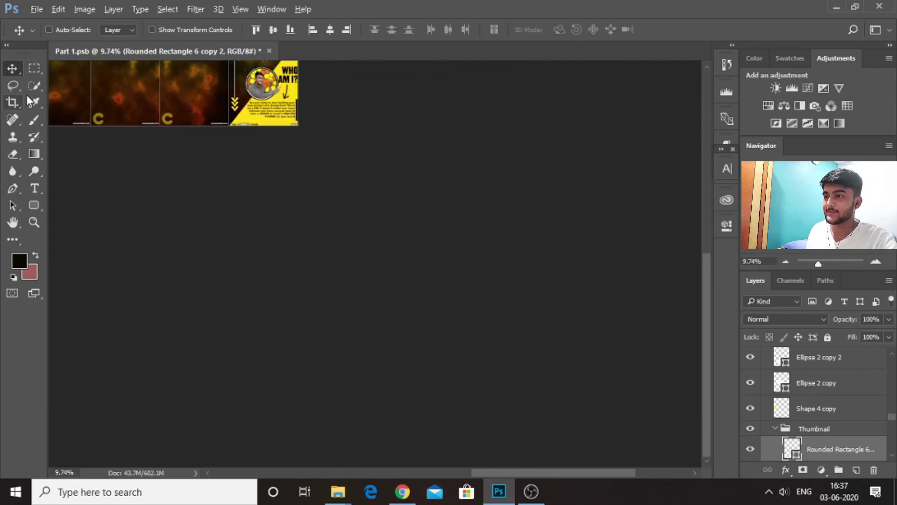
{"action": "scroll", "coordinate": [475, 477], "scroll_direction": "up", "scroll_amount": 4}
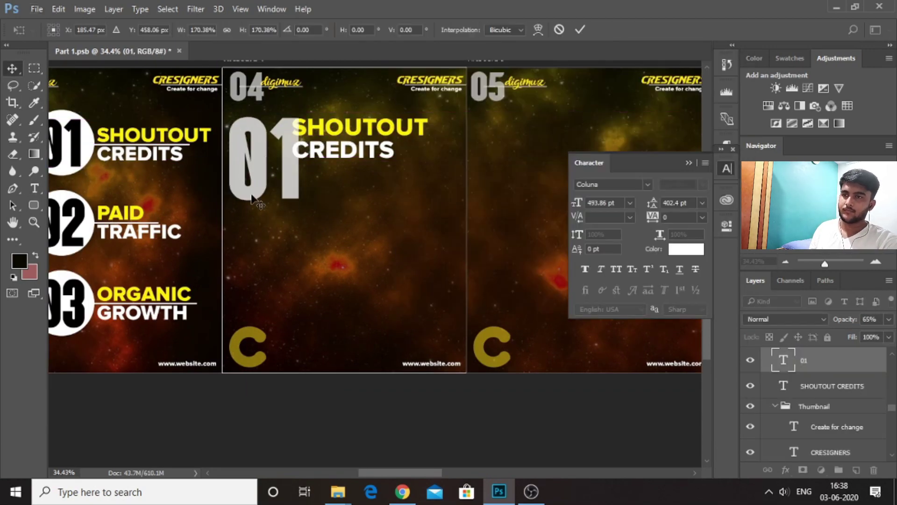
Move the 01 number beside the title and type slide 4's shoutout bullets, ending '- Very easy to execute and grow'
{"action": "scroll", "coordinate": [287, 194], "scroll_direction": "up", "scroll_amount": 1}
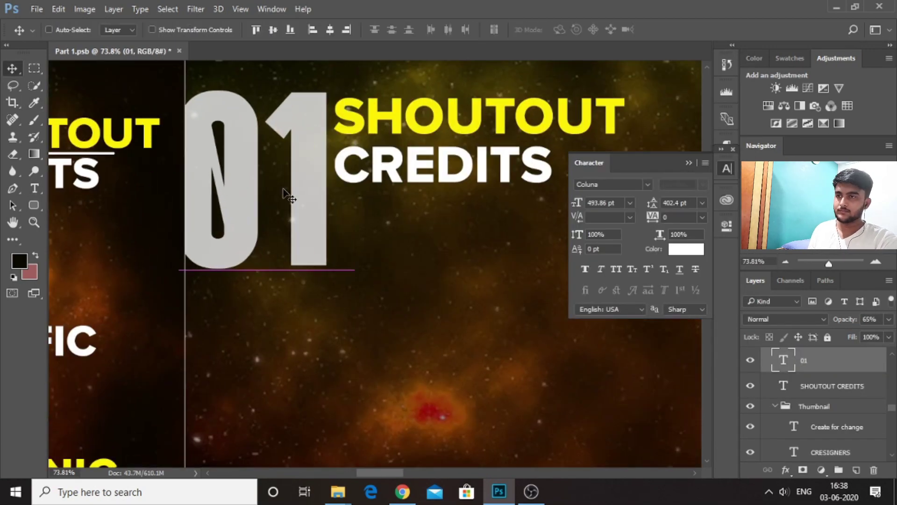
{"action": "left_click_drag", "start_coordinate": [287, 194], "coordinate": [189, 185]}
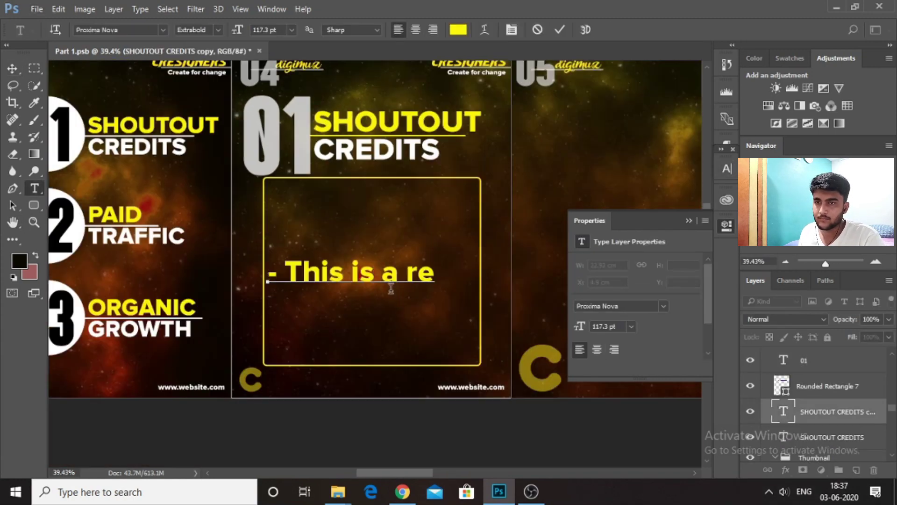
{"action": "type", "text": "ally interesting"}
{"action": "key", "text": "Return"}
{"action": "type", "text": "way of growing an Instagram"}
{"action": "key", "text": "Return"}
{"action": "type", "text": "acc"}
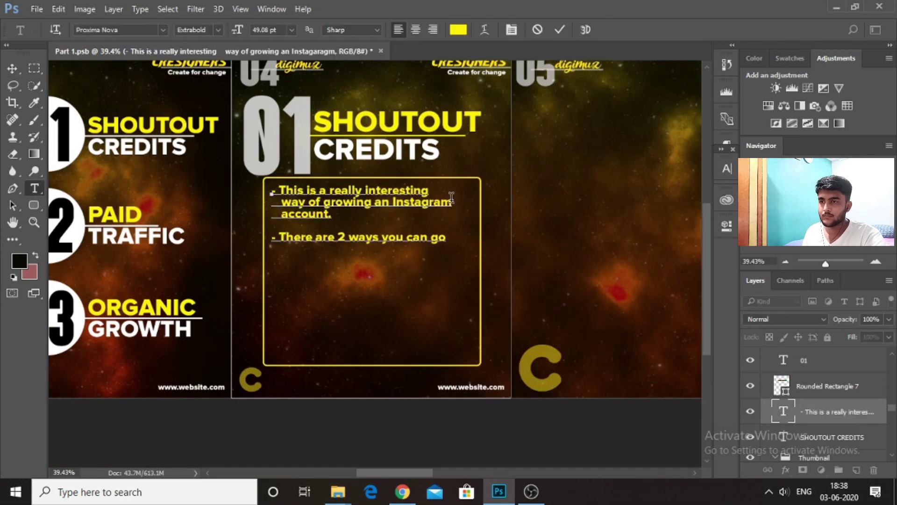
{"action": "key", "text": "BackSpace"}
{"action": "key", "text": "BackSpace"}
{"action": "key", "text": "BackSpace"}
{"action": "key", "text": "BackSpace"}
{"action": "key", "text": "BackSpace"}
{"action": "key", "text": "BackSpace"}
{"action": "key", "text": "BackSpace"}
{"action": "key", "text": "BackSpace"}
{"action": "key", "text": "BackSpace"}
{"action": "key", "text": "BackSpace"}
{"action": "key", "text": "BackSpace"}
{"action": "key", "text": "BackSpace"}
{"action": "key", "text": "BackSpace"}
{"action": "key", "text": "BackSpace"}
{"action": "key", "text": "BackSpace"}
{"action": "key", "text": "BackSpace"}
{"action": "key", "text": "BackSpace"}
{"action": "key", "text": "BackSpace"}
{"action": "key", "text": "BackSpace"}
{"action": "key", "text": "BackSpace"}
{"action": "type", "text": "Basically, in here you either have people backing you up with other accounts or you can buy paid shoutouts from other pages."}
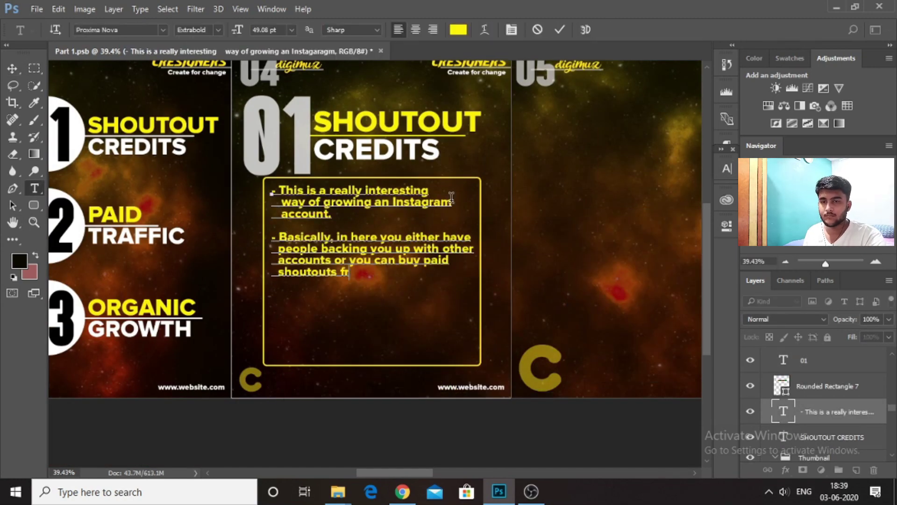
{"action": "key", "text": "Return"}
{"action": "key", "text": "Return"}
{"action": "type", "text": "- You can get the support or paid shoutout until you start getting organic growth and build a momentum."}
{"action": "key", "text": "Return"}
{"action": "key", "text": "Return"}
{"action": "type", "text": "- Very easy to execute and grow"}
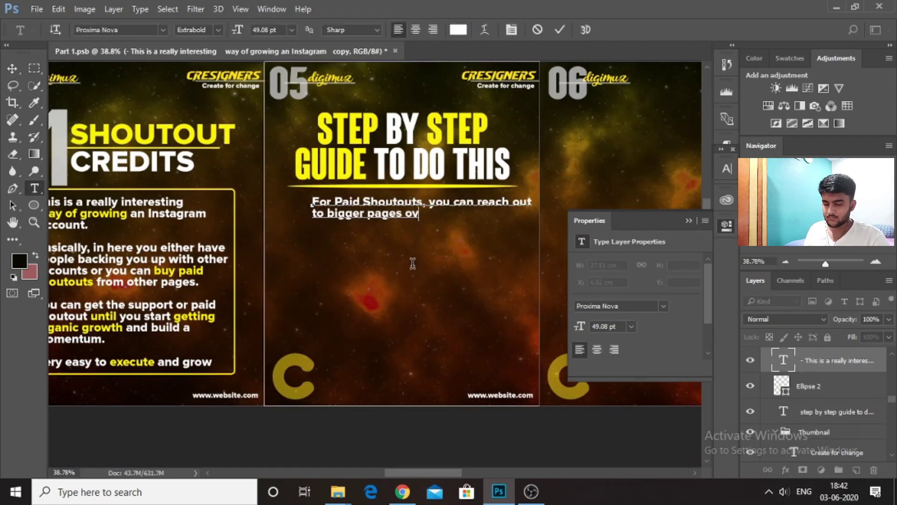
Write slide 5's guide paragraphs on buying promotion to reach 10k and building a team
{"action": "type", "text": "that already have a big following and start buying promotion that can range anywhere between $50-$450 for a 24 hour shoutout and start growing to 10k unti"}
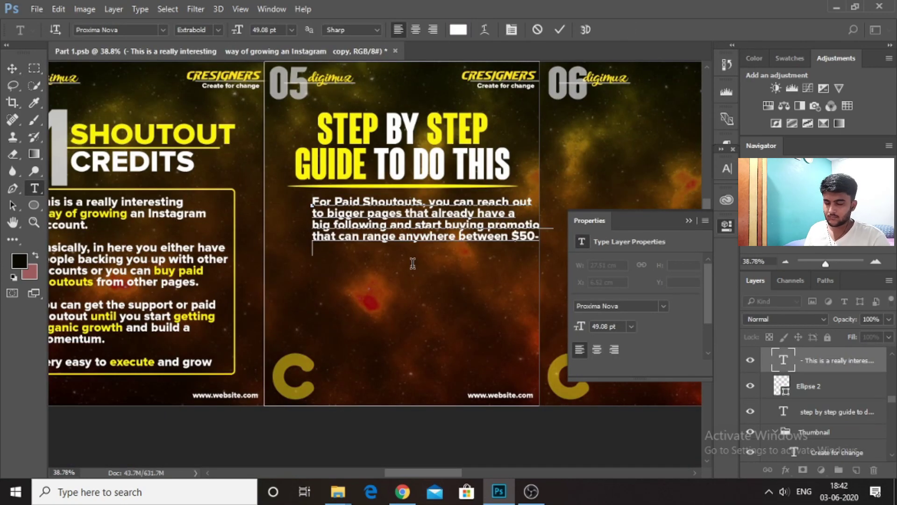
{"action": "key", "text": "BackSpace"}
{"action": "key", "text": "BackSpace"}
{"action": "key", "text": "BackSpace"}
{"action": "key", "text": "BackSpace"}
{"action": "key", "text": "BackSpace"}
{"action": "key", "text": "BackSpace"}
{"action": "key", "text": "BackSpace"}
{"action": "key", "text": "BackSpace"}
{"action": "key", "text": "BackSpace"}
{"action": "key", "text": "BackSpace"}
{"action": "key", "text": "BackSpace"}
{"action": "key", "text": "BackSpace"}
{"action": "key", "text": "BackSpace"}
{"action": "key", "text": "BackSpace"}
{"action": "key", "text": "BackSpace"}
{"action": "key", "text": "BackSpace"}
{"action": "key", "text": "BackSpace"}
{"action": "key", "text": "BackSpace"}
{"action": "key", "text": "BackSpace"}
{"action": "key", "text": "BackSpace"}
{"action": "type", "text": "get to 10k within a month. Make sure they're from your niche. Ex - Business Accounts do it a lot and grow upto 7-8 accounts of their own."}
{"action": "key", "text": "Return"}
{"action": "key", "text": "Return"}
{"action": "type", "text": "For the other method, you need to have a "}
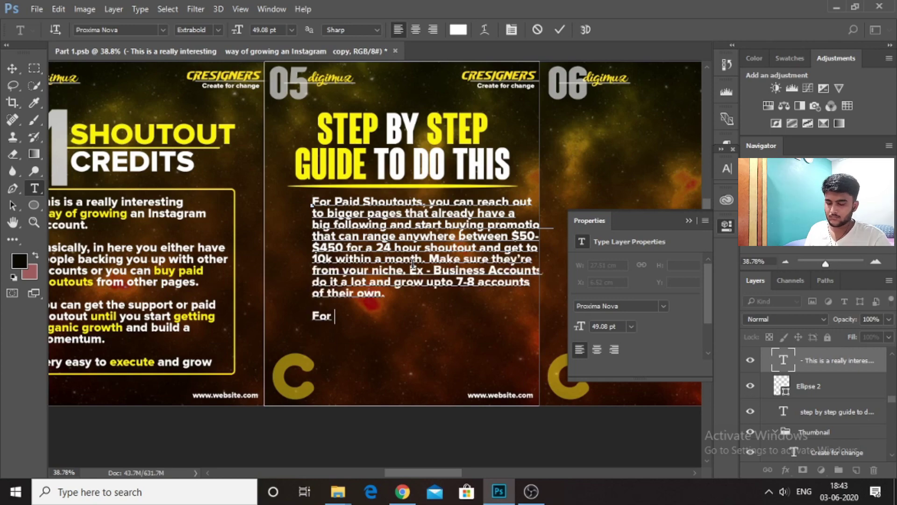
{"action": "type", "text": "team of people first. They will constantly share your stuff and keep mentioning you to get your account boosted."}
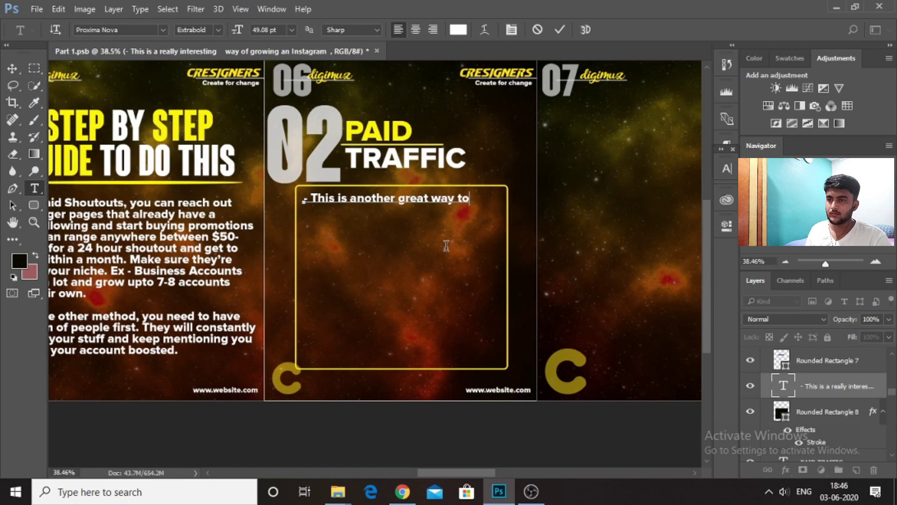
Write the Paid Traffic bullets about story and feed ads, awareness and personal brands
{"action": "type", "text": "grow your IG. You can run story ads or pa"}
{"action": "key", "text": "BackSpace"}
{"action": "key", "text": "BackSpace"}
{"action": "type", "text": "feed ads to start boosting your"}
{"action": "key", "text": "BackSpace"}
{"action": "key", "text": "BackSpace"}
{"action": "key", "text": "BackSpace"}
{"action": "key", "text": "BackSpace"}
{"action": "key", "text": "BackSpace"}
{"action": "key", "text": "BackSpace"}
{"action": "key", "text": "BackSpace"}
{"action": "key", "text": "BackSpace"}
{"action": "key", "text": "BackSpace"}
{"action": "key", "text": "BackSpace"}
{"action": "key", "text": "BackSpace"}
{"action": "key", "text": "BackSpace"}
{"action": "key", "text": "BackSpace"}
{"action": "type", "text": "creating awareness about you and your business"}
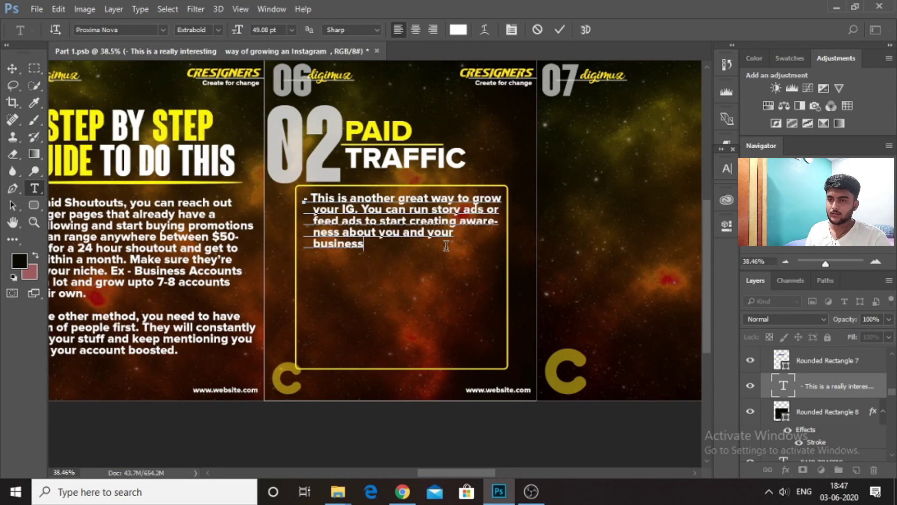
{"action": "key", "text": "Return"}
{"action": "key", "text": "Return"}
{"action": "type", "text": "- For personal brands, advertisements can be a really good way after they find one piece of content that really is out of the box and start promoting that."}
{"action": "key", "text": "Return"}
{"action": "key", "text": "Return"}
{"action": "type", "text": "- Paid traffic can be very good in case you just don't want to geoq"}
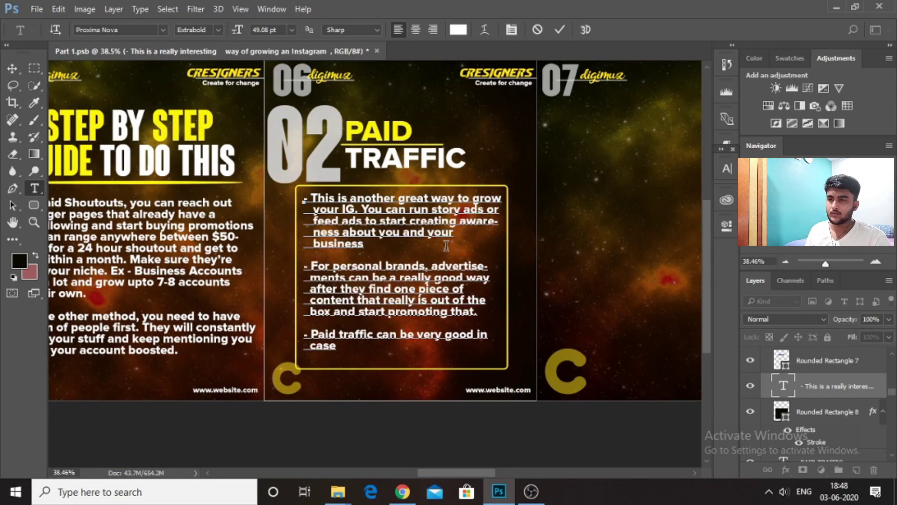
{"action": "type", "text": "also"}
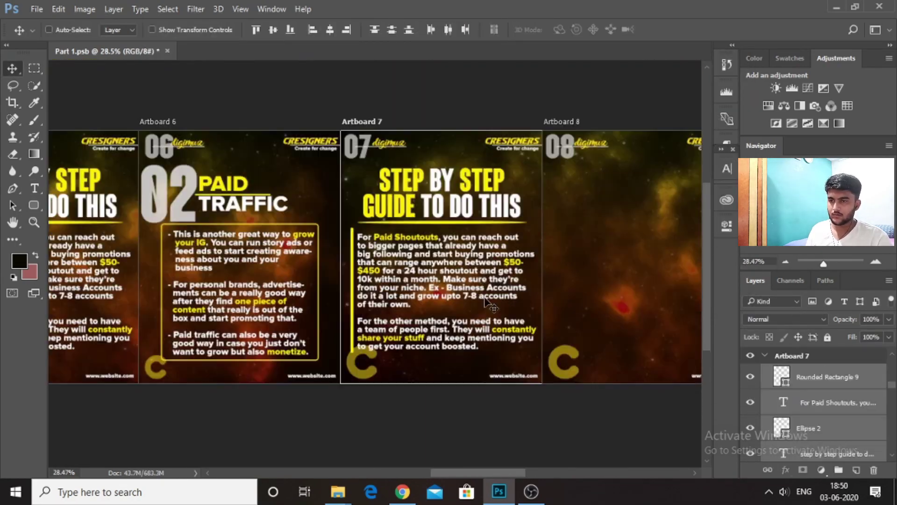
Write three paragraphs on ad testing, $5-a-day traffic ads and monitoring the CPC
{"action": "type", "text": "For paid advertisements to grow"}
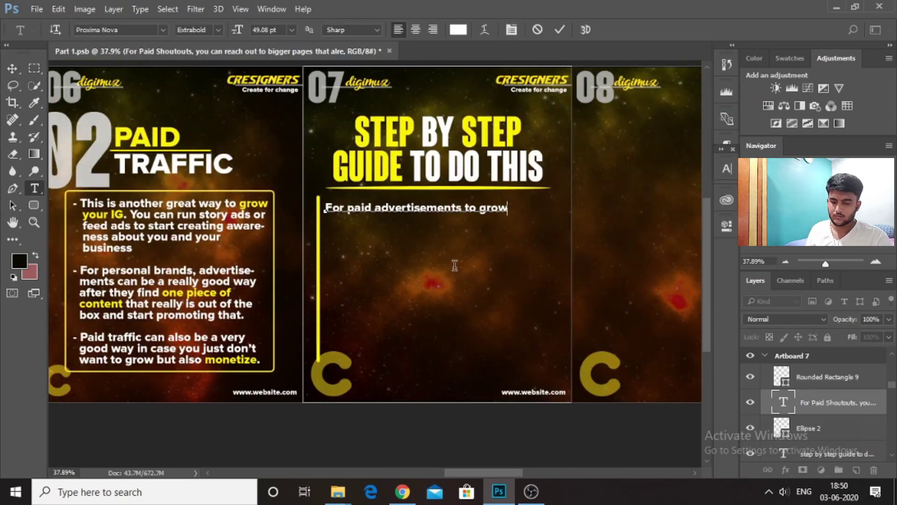
{"action": "type", "text": " your page, you need to do a lot of testing to find which content is liked the most by your audience."}
{"action": "key", "text": "Return"}
{"action": "key", "text": "Return"}
{"action": "type", "text": "Then you can start running 'traffic' ads with an investment of $5 everyday to get some eyeballs in your account."}
{"action": "key", "text": "Return"}
{"action": "key", "text": "Return"}
{"action": "type", "text": "You need to keep a check on the CPC to shift interests, location,"}
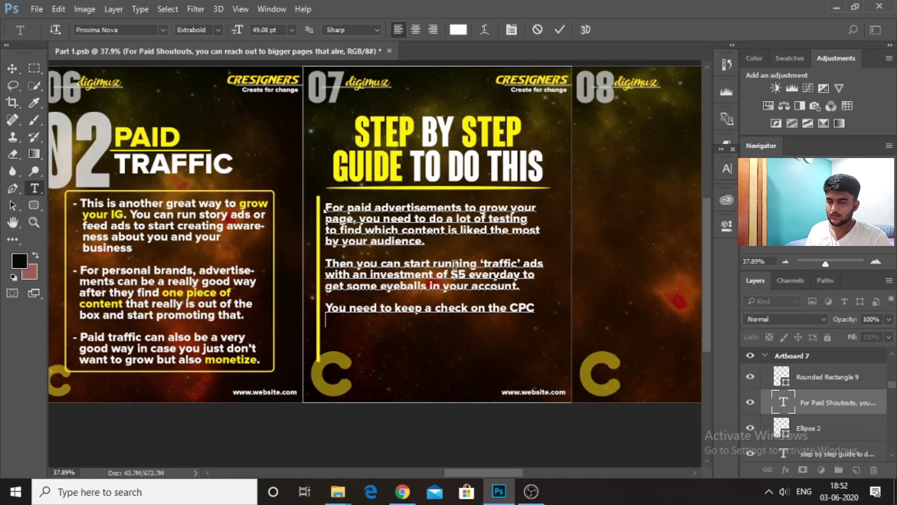
{"action": "type", "text": " creatives or other as necessary."}
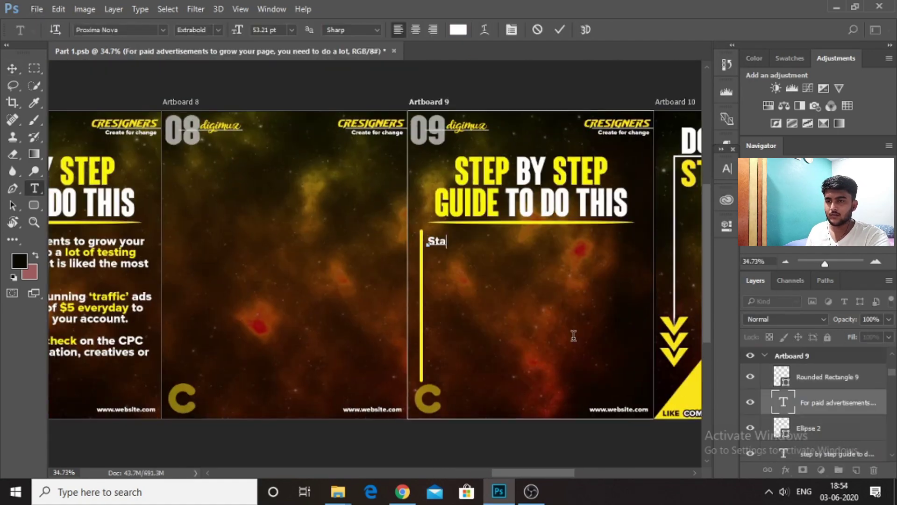
Write slide 9's paragraphs on page optimization, valuable content and networking, then select two key phrases to turn yellow
{"action": "type", "text": "rt an Instagram Page. Optimize the page in order"}
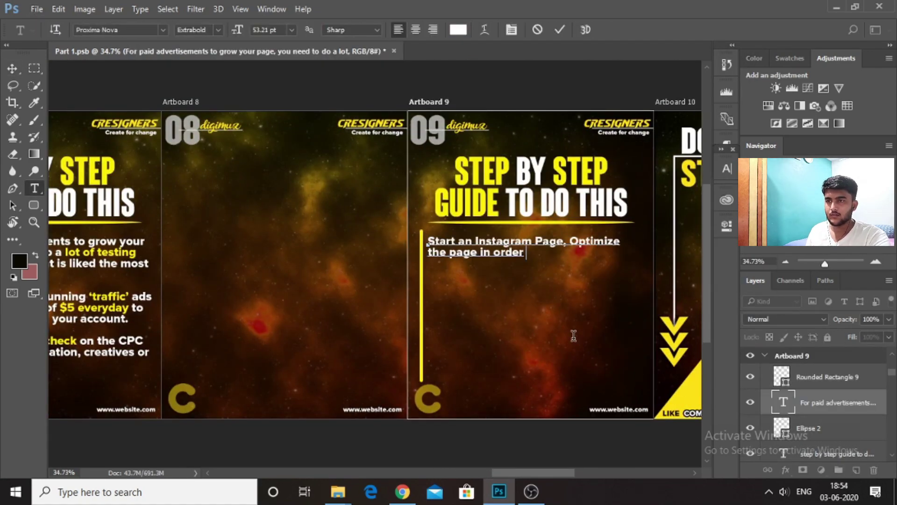
{"action": "type", "text": " to set your profile on autopilot to convert the profile visits into paying customers or atleast followers of your account."}
{"action": "key", "text": "Return"}
{"action": "key", "text": "Return"}
{"action": "type", "text": "Start building valuable content i.e. educational co"}
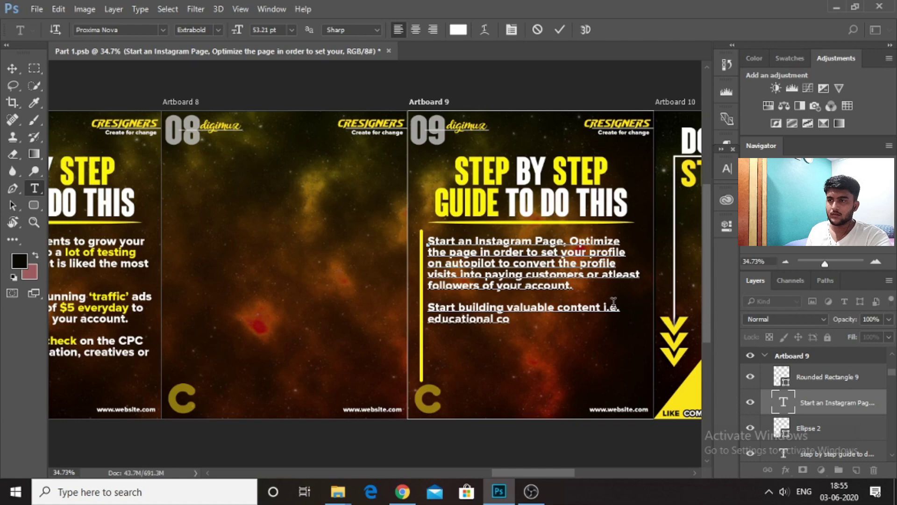
{"action": "type", "text": "ntent around your niche in order to attract traffic.and give everything for free"}
{"action": "key", "text": "Return"}
{"action": "key", "text": "Return"}
{"action": "type", "text": "Start building your network via DMs, hashtags and be patient and connect as often as possible in stories, lives, etc"}
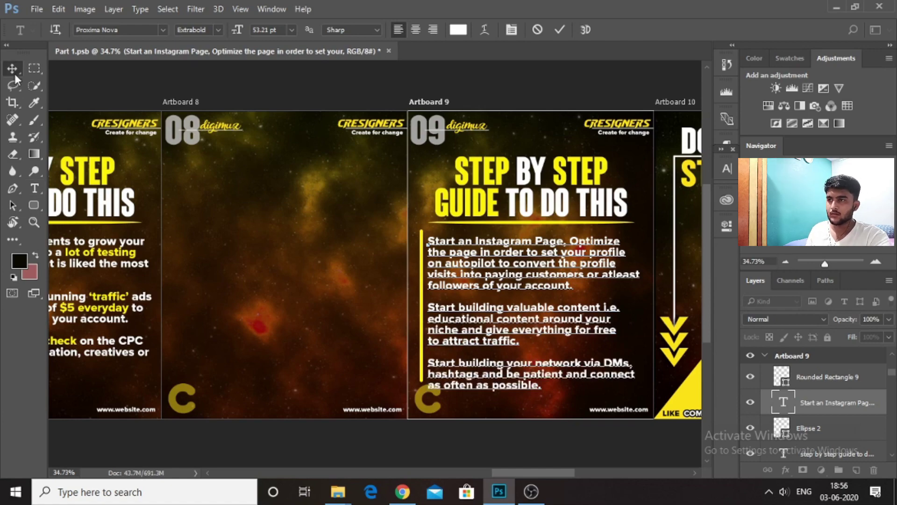
{"action": "left_click_drag", "start_coordinate": [455, 291], "coordinate": [575, 291]}
{"action": "left_click_drag", "start_coordinate": [454, 346], "coordinate": [559, 346]}
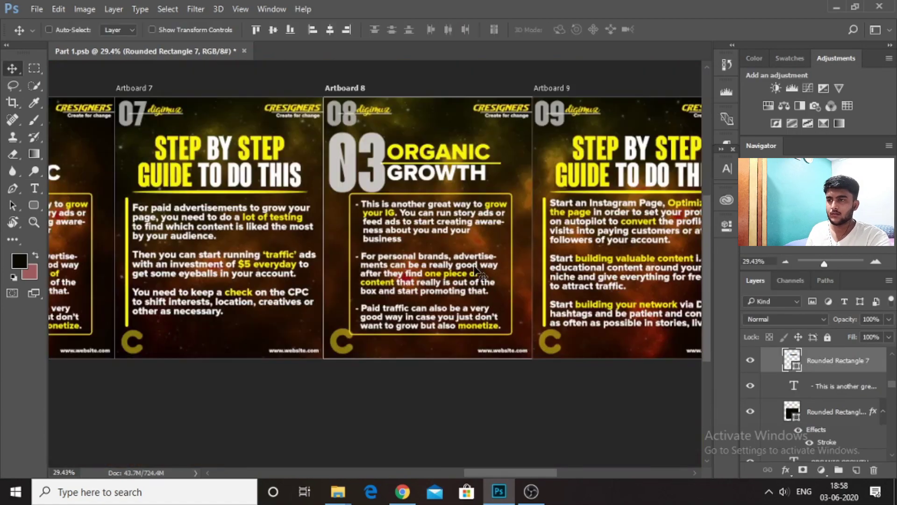
Replace the Organic Growth box with three bullets on starting off, the first 1k–2k, and creativity
{"action": "type", "text": "- Probably the best way if you're just starting off and you have time to invest."}
{"action": "key", "text": "Return"}
{"action": "key", "text": "Return"}
{"action": "type", "text": "- Initially, it would be very difficult to reach the first 1k or 2k and then you have an advantage which is available now in 2020 that Instagram would do it's part, on its own and get your page more reach automatically"}
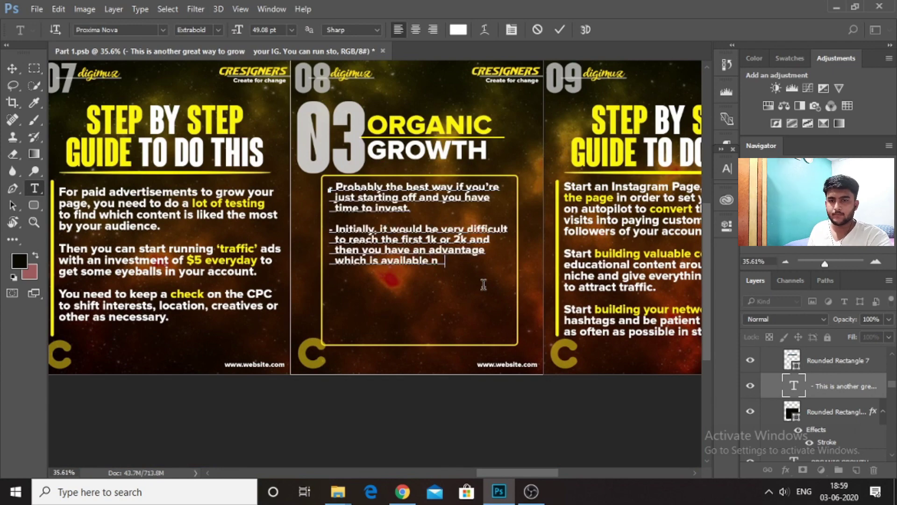
{"action": "key", "text": "Return"}
{"action": "key", "text": "Return"}
{"action": "type", "text": "- It takes creativity and value in order to be able to get the"}
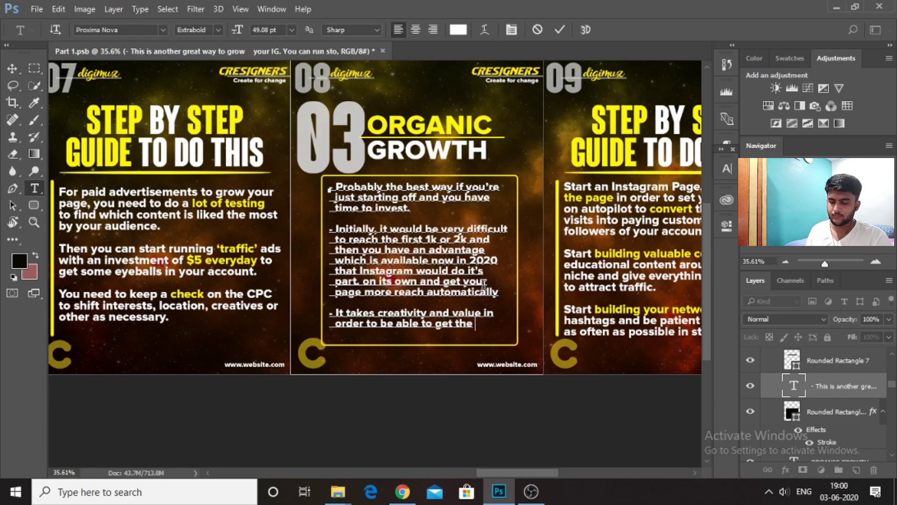
{"action": "type", "text": " IG advantage."}
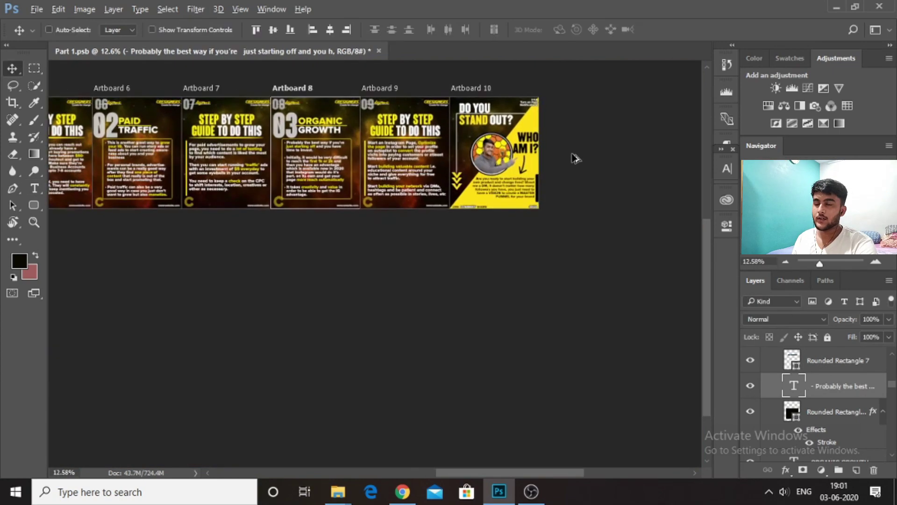
{"action": "scroll", "coordinate": [534, 150], "scroll_direction": "up", "scroll_amount": 3}
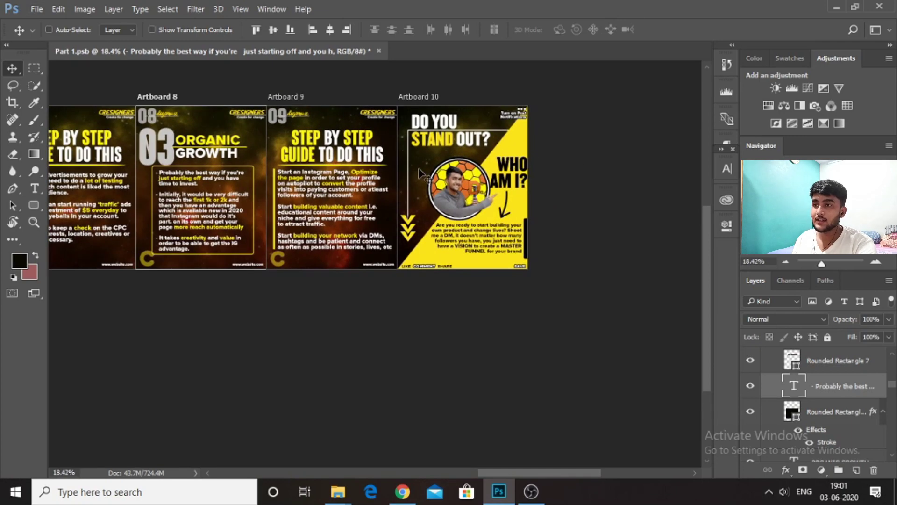
{"action": "scroll", "coordinate": [421, 174], "scroll_direction": "down", "scroll_amount": 5}
{"action": "scroll", "coordinate": [273, 179], "scroll_direction": "up", "scroll_amount": 2}
{"action": "scroll", "coordinate": [273, 179], "scroll_direction": "down", "scroll_amount": 1}
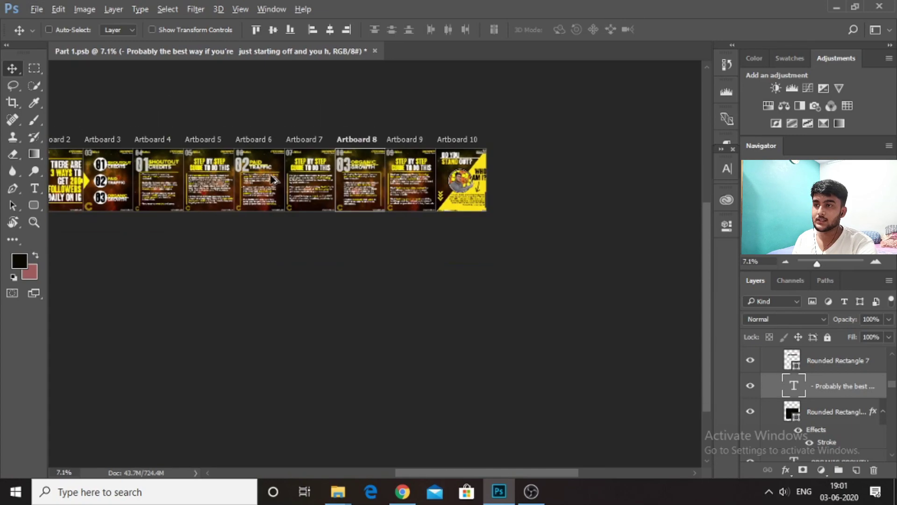
{"action": "scroll", "coordinate": [274, 179], "scroll_direction": "up", "scroll_amount": 3}
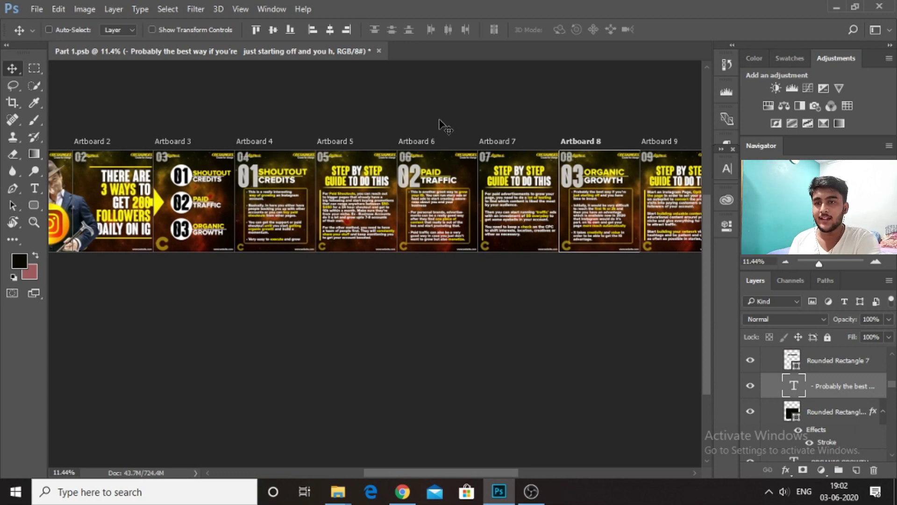
{"action": "left_click_drag", "start_coordinate": [463, 473], "coordinate": [500, 472]}
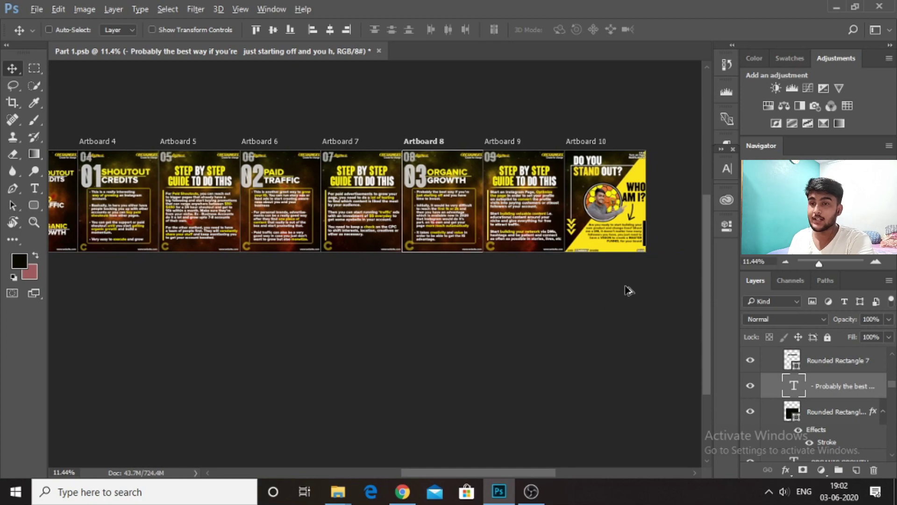
{"action": "scroll", "coordinate": [622, 267], "scroll_direction": "up", "scroll_amount": 3}
{"action": "scroll", "coordinate": [584, 211], "scroll_direction": "down", "scroll_amount": 2}
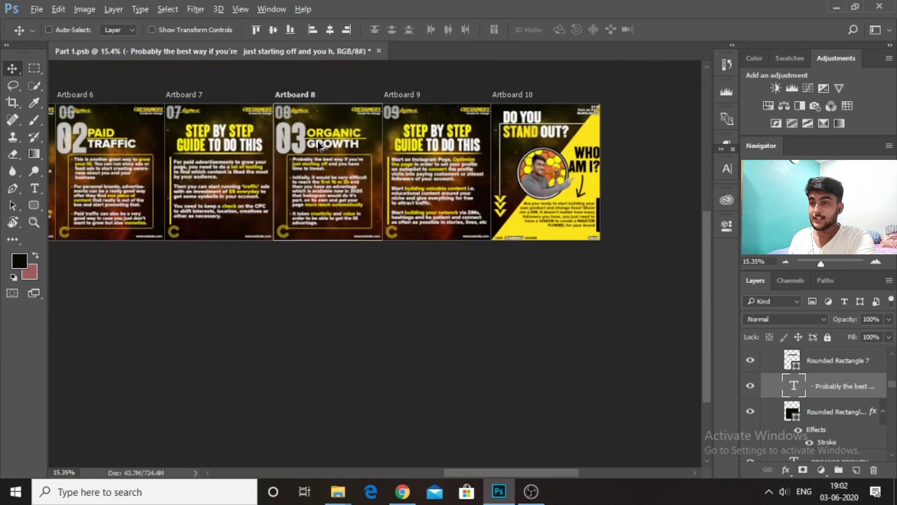
{"action": "scroll", "coordinate": [549, 154], "scroll_direction": "up", "scroll_amount": 1}
{"action": "scroll", "coordinate": [550, 154], "scroll_direction": "up", "scroll_amount": 3}
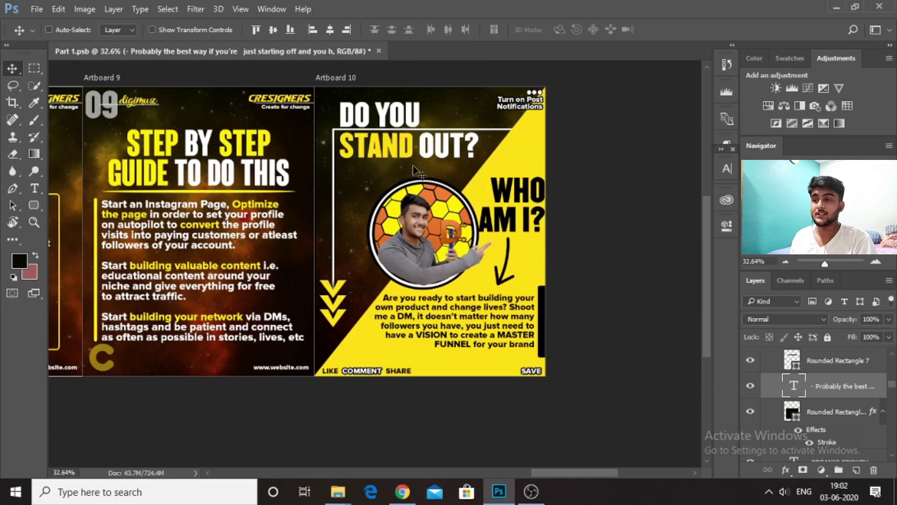
Retype the DO YOU STAND OUT? headline as WHICH / METHOD / DO YOU USE across three lines
{"action": "double_click", "coordinate": [409, 141]}
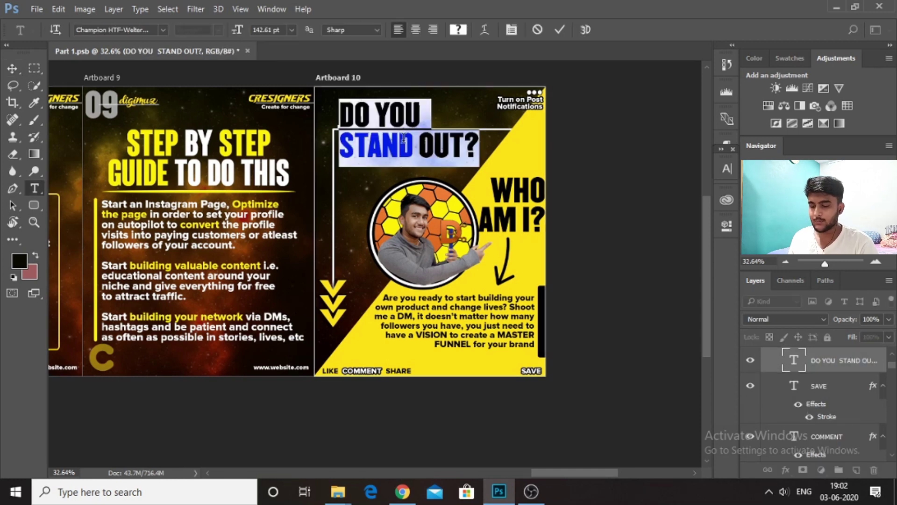
{"action": "type", "text": "whic"}
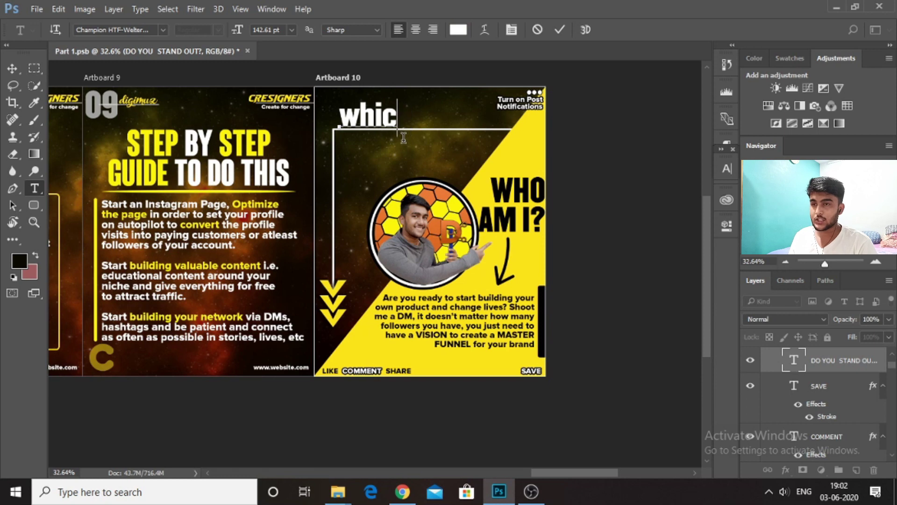
{"action": "key", "text": "BackSpace"}
{"action": "key", "text": "ctrl+a"}
{"action": "type", "text": "WHI"}
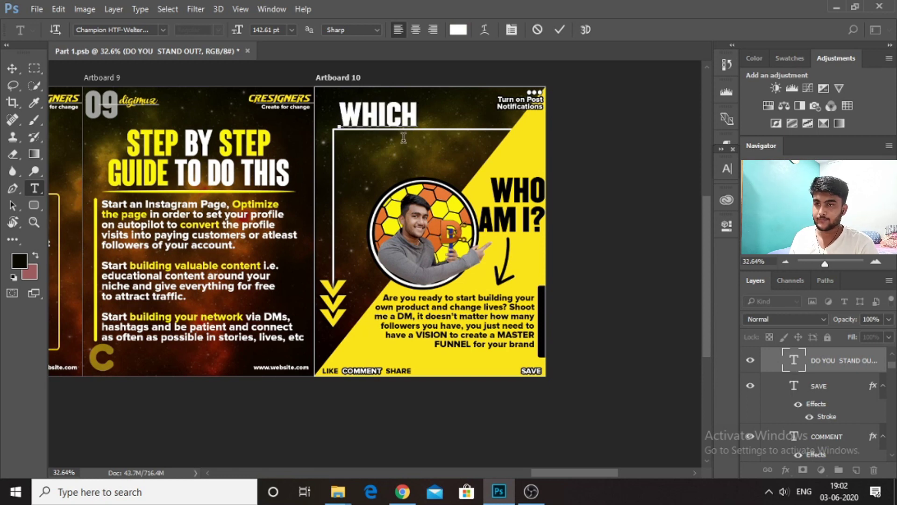
{"action": "key", "text": "Return"}
{"action": "type", "text": "ME"}
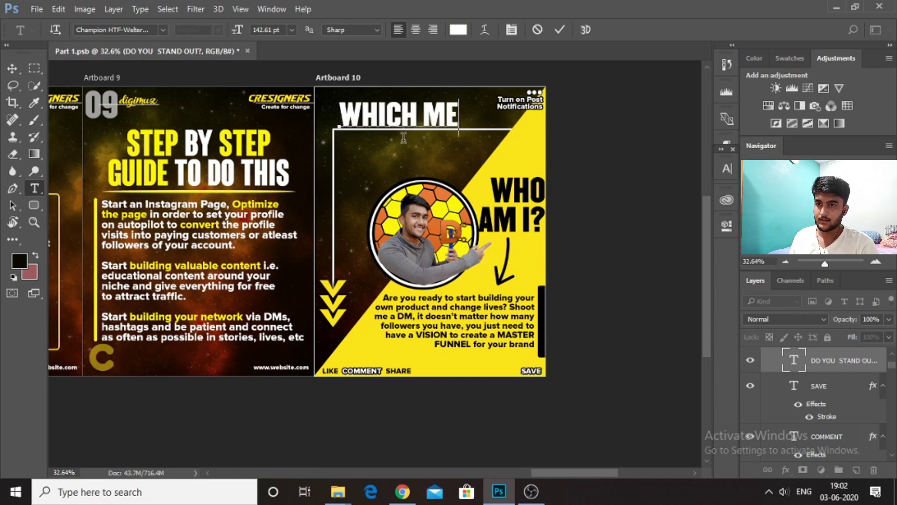
{"action": "type", "text": "THOD"}
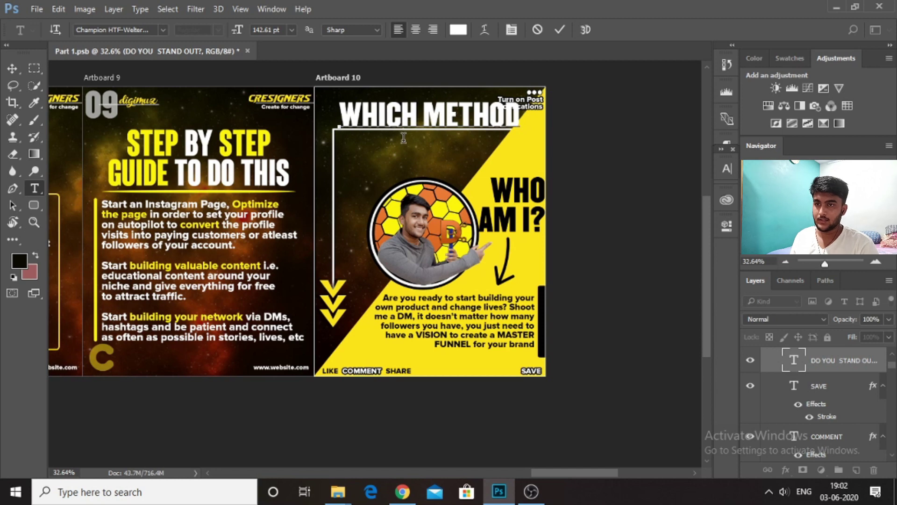
{"action": "key", "text": "Return"}
{"action": "type", "text": "DO YOU USE?"}
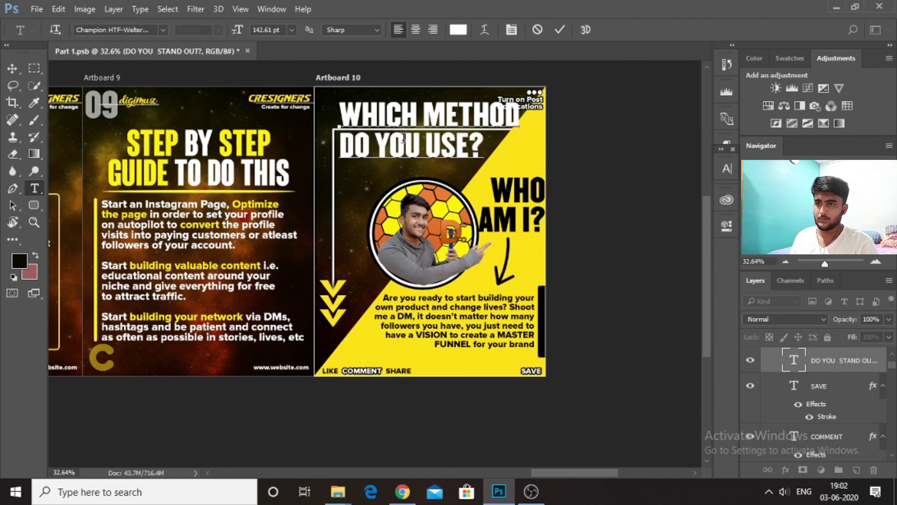
{"action": "left_click", "coordinate": [12, 68]}
Scale the headline down slightly and nudge it up and left
{"action": "key", "text": "ctrl+t"}
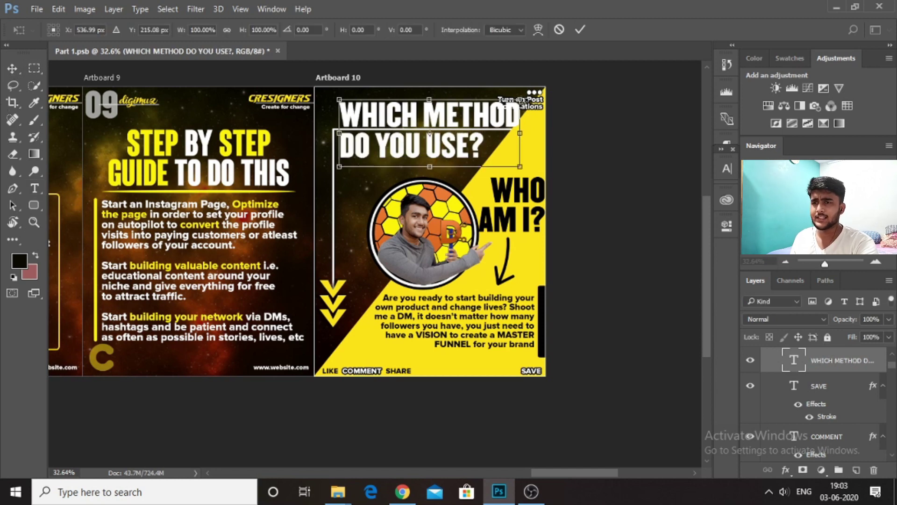
{"action": "left_click_drag", "start_coordinate": [514, 100], "coordinate": [500, 108]}
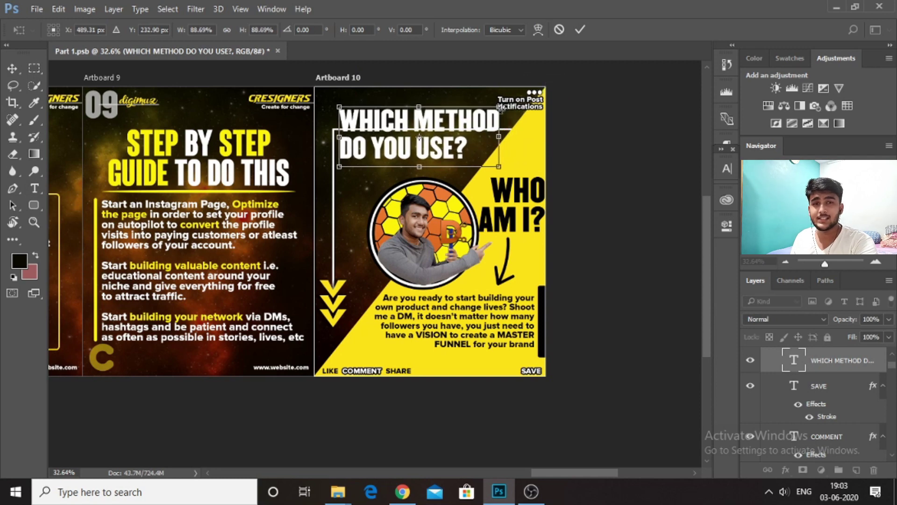
{"action": "key", "text": "Return"}
{"action": "left_click_drag", "start_coordinate": [426, 136], "coordinate": [438, 142]}
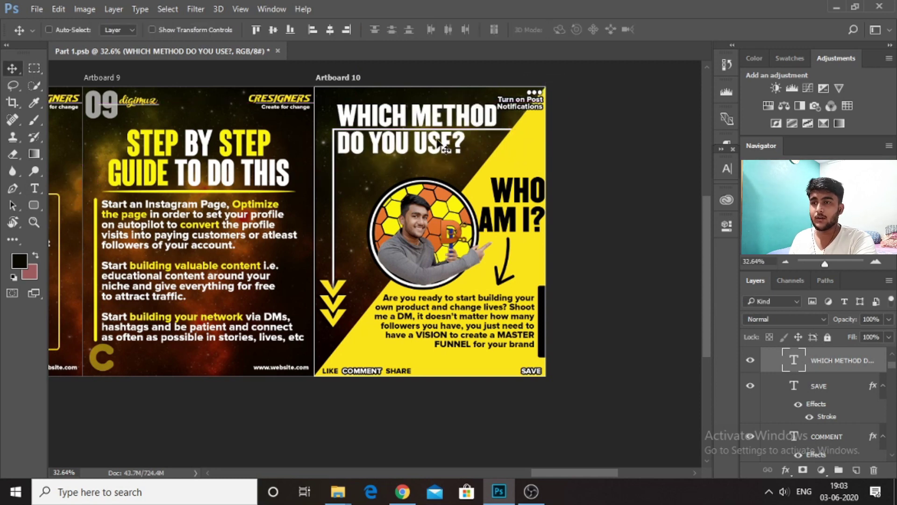
Shrink the 'Turn on Post Notifications' text to about 86% with Free Transform
{"action": "left_click", "coordinate": [529, 109], "text": "ctrl"}
{"action": "key", "text": "ctrl+t"}
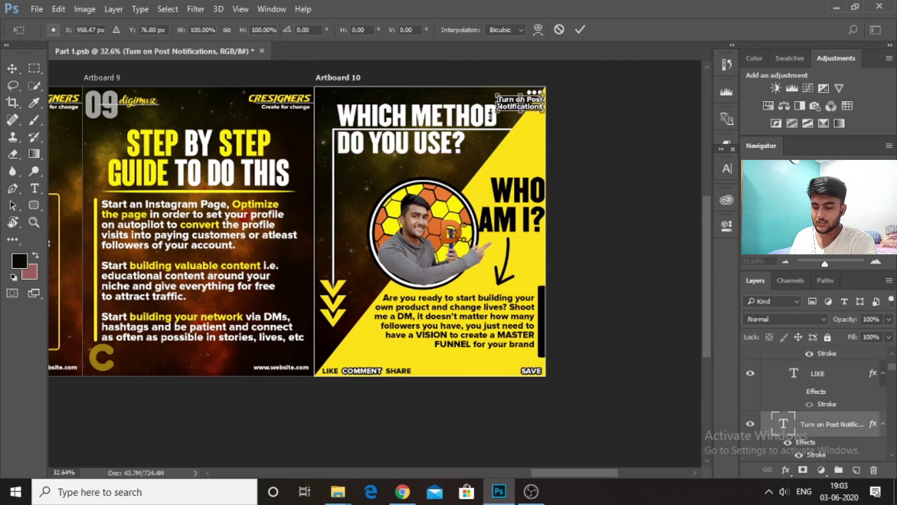
{"action": "left_click_drag", "start_coordinate": [498, 112], "coordinate": [503, 110]}
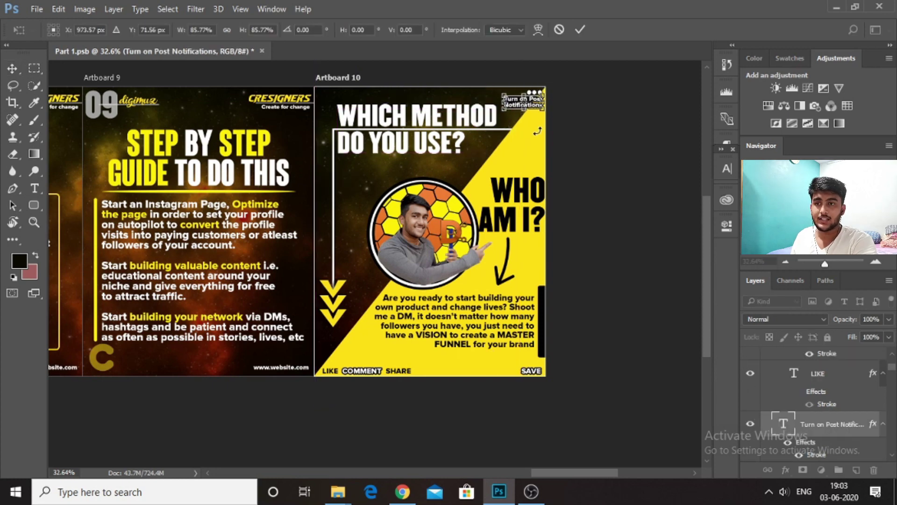
{"action": "key", "text": "Return"}
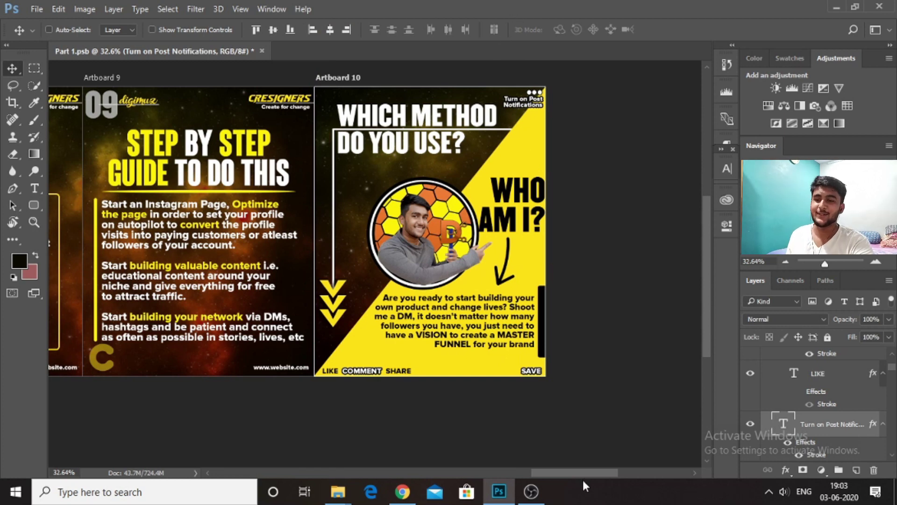
{"action": "left_click_drag", "start_coordinate": [584, 473], "coordinate": [517, 467]}
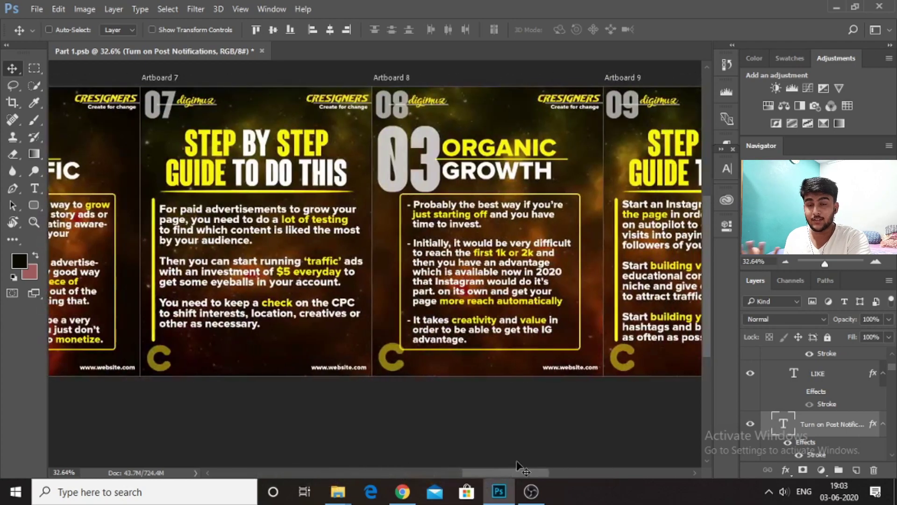